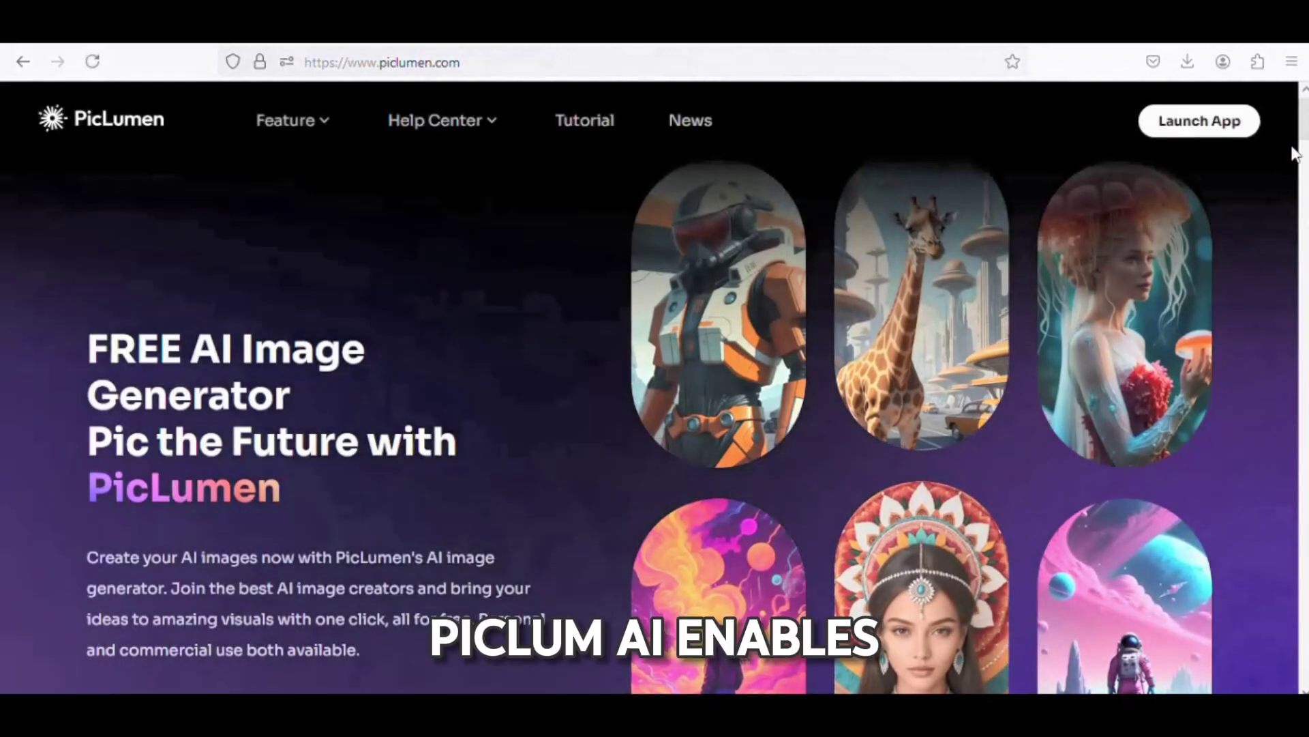
{"action": "left_click_drag", "start_coordinate": [1302, 121], "coordinate": [1302, 148]}
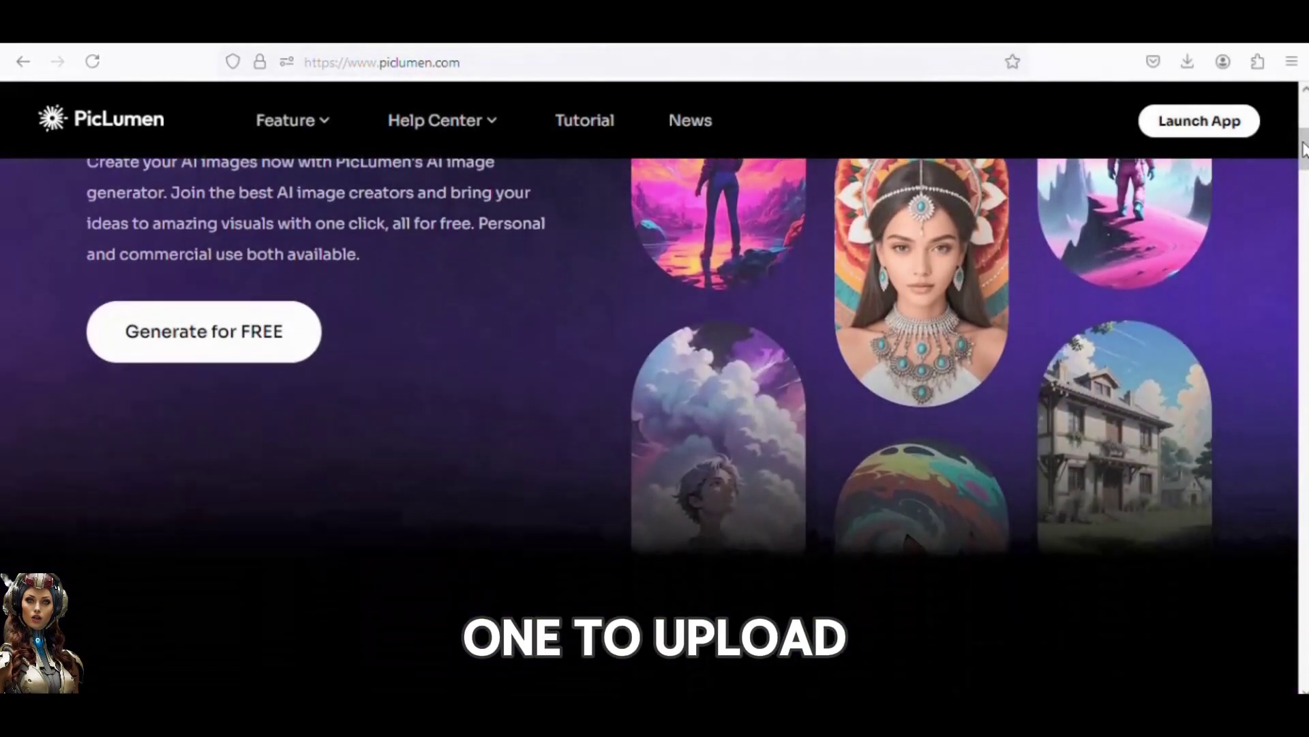
{"action": "scroll", "coordinate": [1304, 150], "scroll_direction": "down", "scroll_amount": 3}
{"action": "scroll", "coordinate": [1303, 150], "scroll_direction": "down", "scroll_amount": 2}
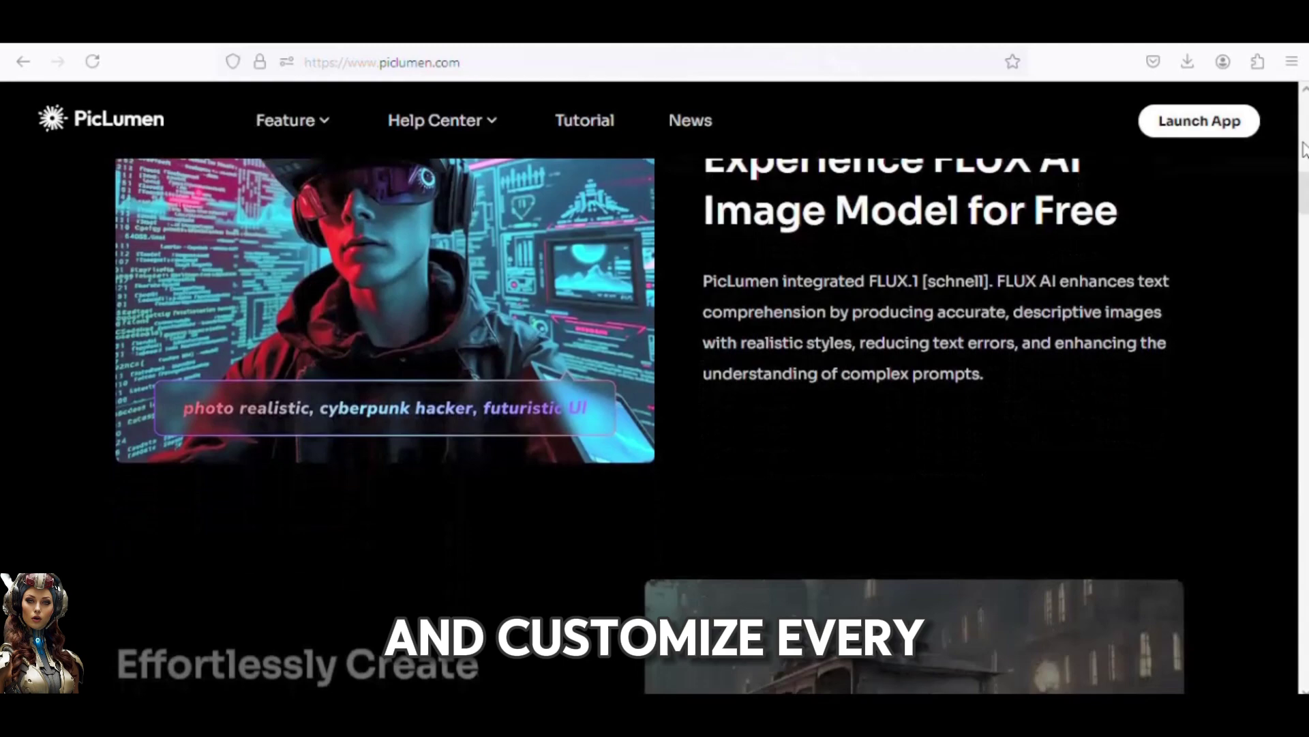
{"action": "scroll", "coordinate": [1303, 150], "scroll_direction": "down", "scroll_amount": 2}
{"action": "scroll", "coordinate": [1303, 149], "scroll_direction": "down", "scroll_amount": 2}
{"action": "scroll", "coordinate": [1303, 150], "scroll_direction": "down", "scroll_amount": 3}
{"action": "scroll", "coordinate": [1303, 150], "scroll_direction": "down", "scroll_amount": 3}
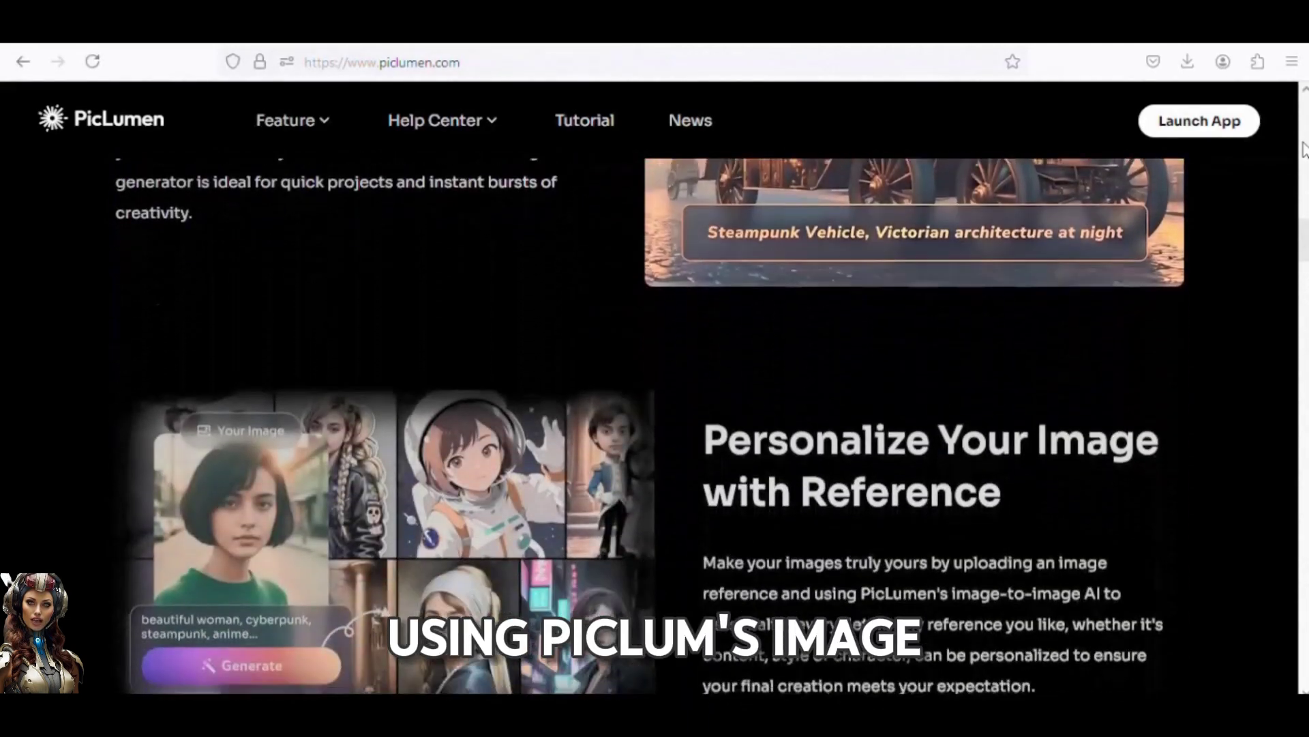
{"action": "scroll", "coordinate": [1303, 149], "scroll_direction": "down", "scroll_amount": 2}
{"action": "scroll", "coordinate": [1304, 150], "scroll_direction": "down", "scroll_amount": 2}
{"action": "scroll", "coordinate": [1303, 150], "scroll_direction": "down", "scroll_amount": 3}
{"action": "scroll", "coordinate": [1303, 150], "scroll_direction": "down", "scroll_amount": 3}
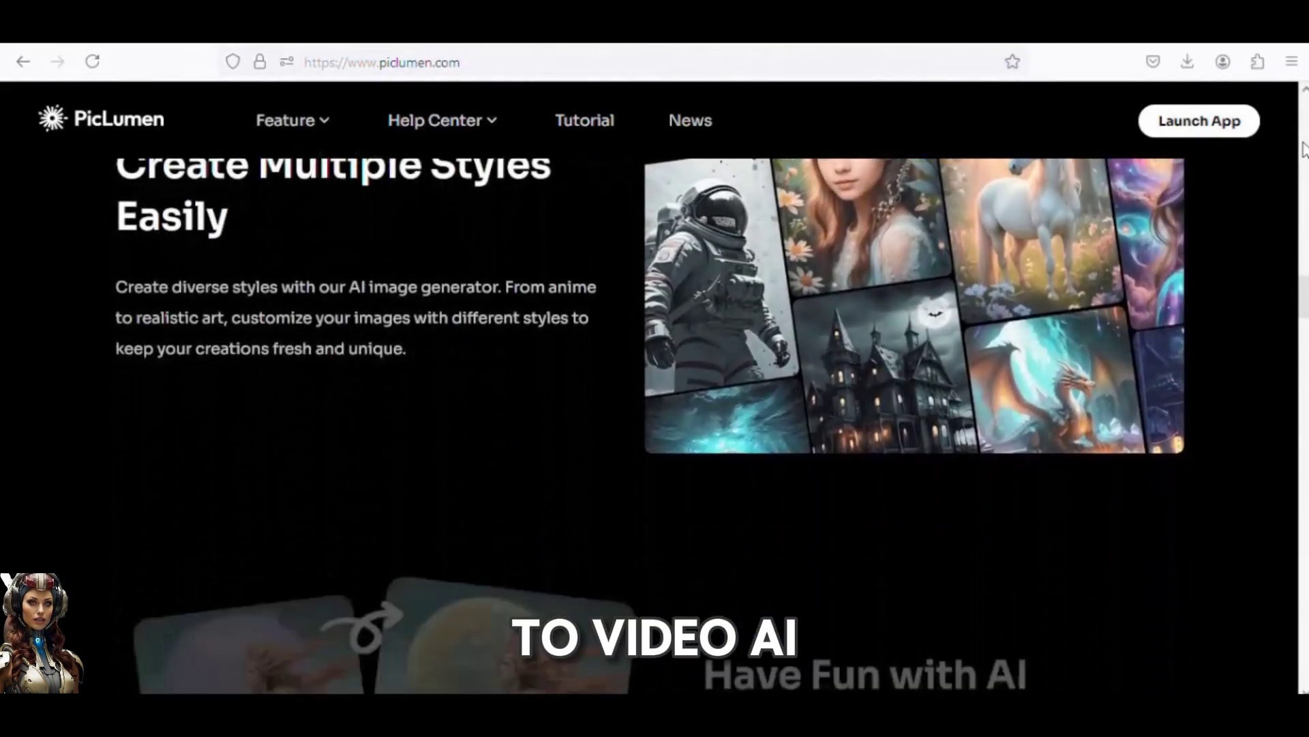
{"action": "scroll", "coordinate": [1304, 149], "scroll_direction": "down", "scroll_amount": 3}
{"action": "scroll", "coordinate": [1303, 150], "scroll_direction": "down", "scroll_amount": 2}
{"action": "scroll", "coordinate": [1304, 149], "scroll_direction": "down", "scroll_amount": 2}
{"action": "scroll", "coordinate": [1303, 149], "scroll_direction": "down", "scroll_amount": 3}
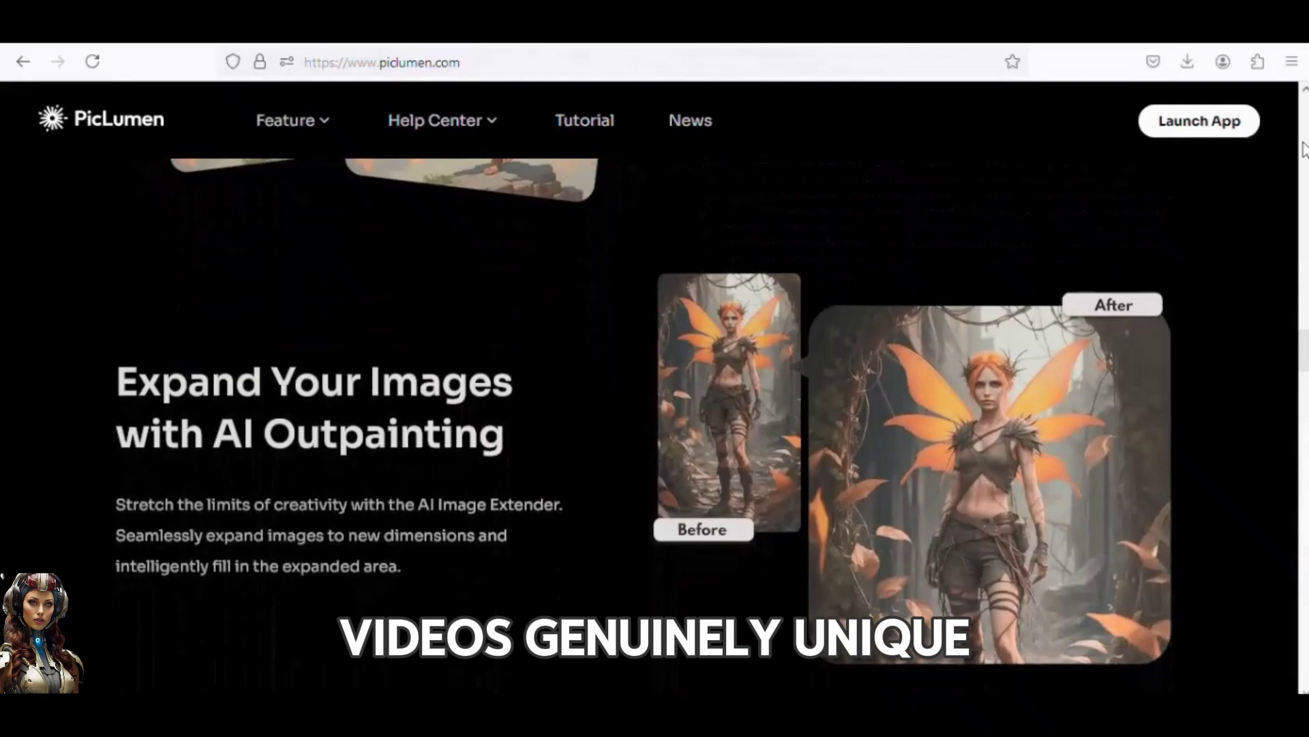
{"action": "scroll", "coordinate": [1304, 150], "scroll_direction": "down", "scroll_amount": 3}
{"action": "scroll", "coordinate": [1303, 149], "scroll_direction": "down", "scroll_amount": 3}
{"action": "scroll", "coordinate": [1304, 150], "scroll_direction": "down", "scroll_amount": 1}
{"action": "scroll", "coordinate": [1304, 150], "scroll_direction": "down", "scroll_amount": 2}
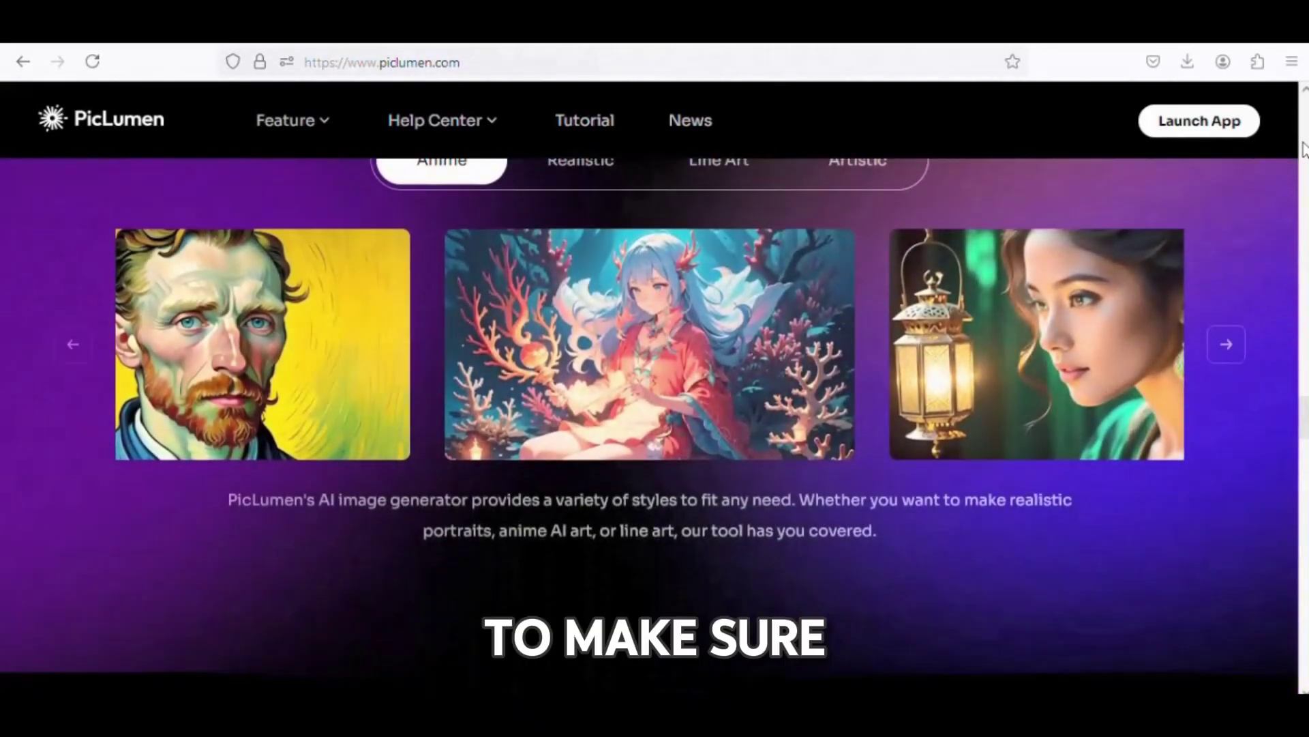
{"action": "scroll", "coordinate": [1304, 150], "scroll_direction": "down", "scroll_amount": 3}
{"action": "scroll", "coordinate": [1303, 150], "scroll_direction": "up", "scroll_amount": 1}
{"action": "scroll", "coordinate": [1304, 150], "scroll_direction": "up", "scroll_amount": 3}
{"action": "scroll", "coordinate": [1303, 150], "scroll_direction": "up", "scroll_amount": 3}
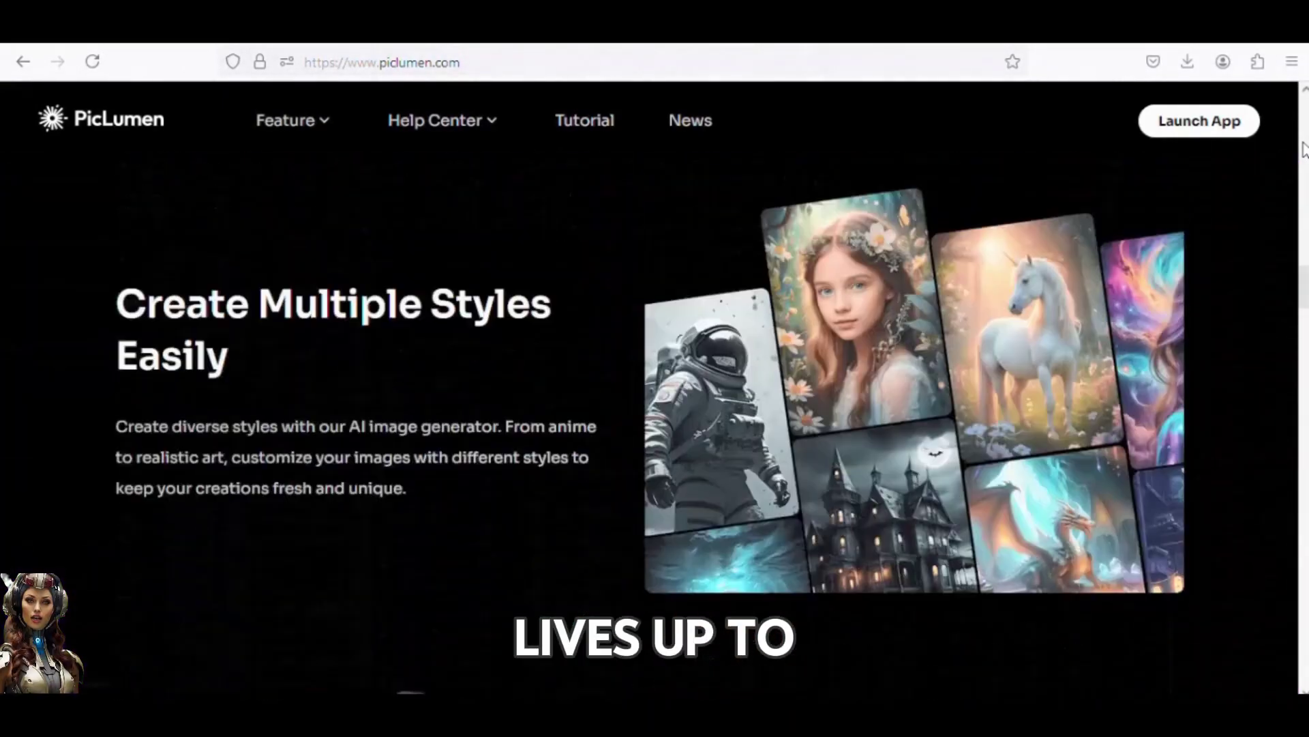
{"action": "scroll", "coordinate": [1303, 150], "scroll_direction": "up", "scroll_amount": 3}
{"action": "scroll", "coordinate": [1304, 150], "scroll_direction": "up", "scroll_amount": 3}
{"action": "scroll", "coordinate": [1303, 133], "scroll_direction": "up", "scroll_amount": 3}
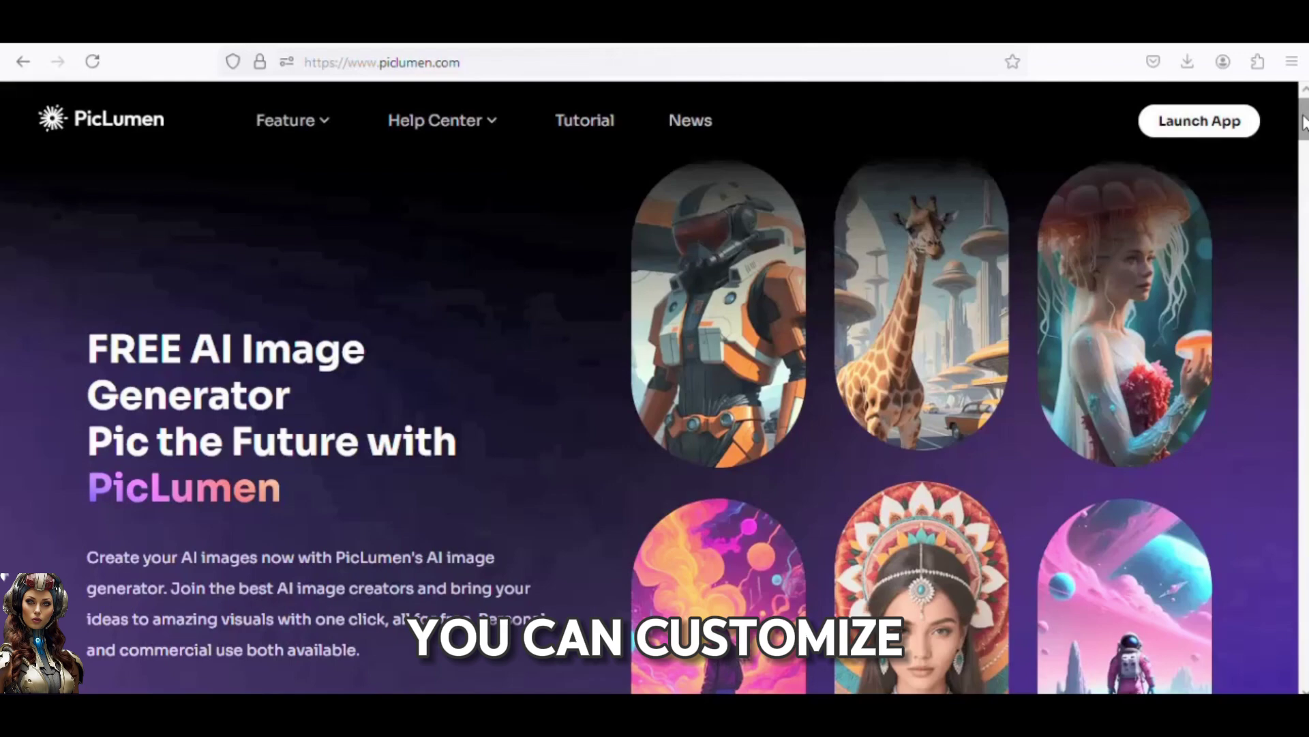
{"action": "scroll", "coordinate": [1303, 121], "scroll_direction": "down", "scroll_amount": 3}
{"action": "scroll", "coordinate": [1304, 128], "scroll_direction": "down", "scroll_amount": 1}
{"action": "scroll", "coordinate": [1303, 138], "scroll_direction": "down", "scroll_amount": 1}
{"action": "scroll", "coordinate": [1304, 150], "scroll_direction": "down", "scroll_amount": 3}
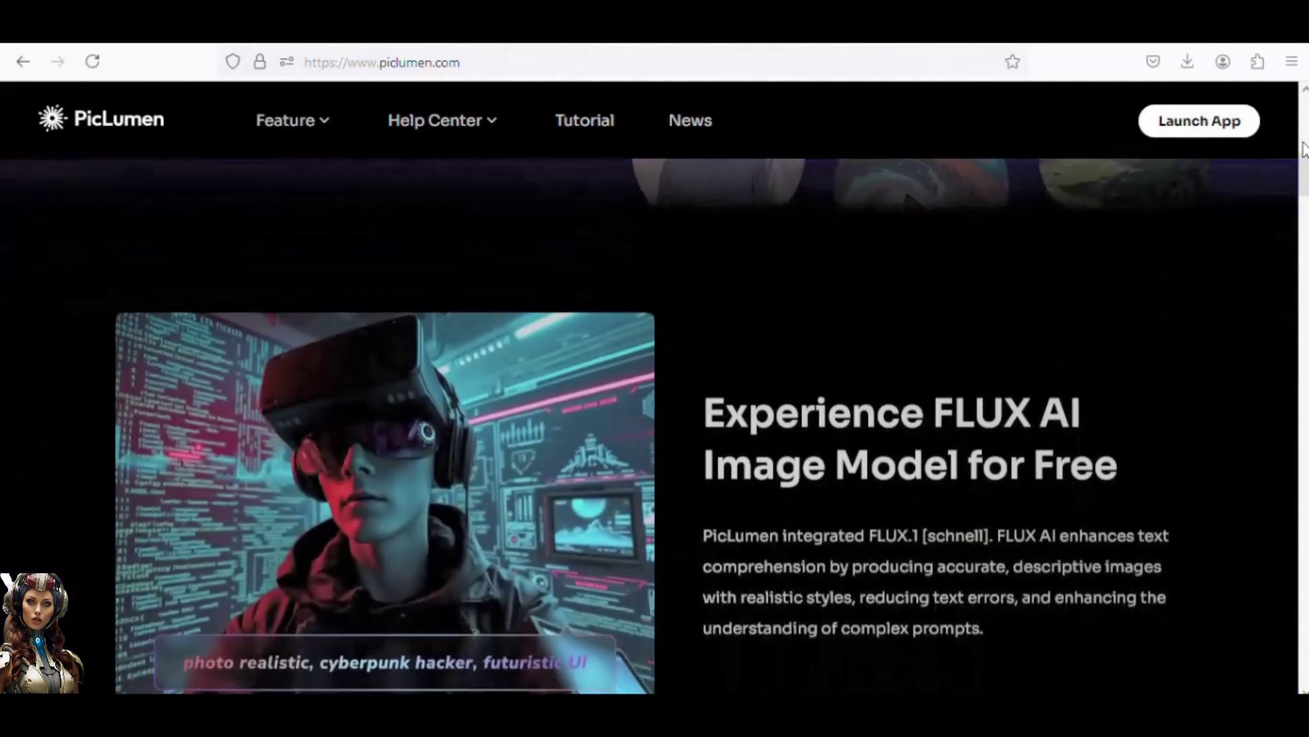
{"action": "scroll", "coordinate": [1304, 150], "scroll_direction": "down", "scroll_amount": 1}
{"action": "scroll", "coordinate": [1304, 149], "scroll_direction": "down", "scroll_amount": 2}
{"action": "scroll", "coordinate": [1304, 150], "scroll_direction": "down", "scroll_amount": 2}
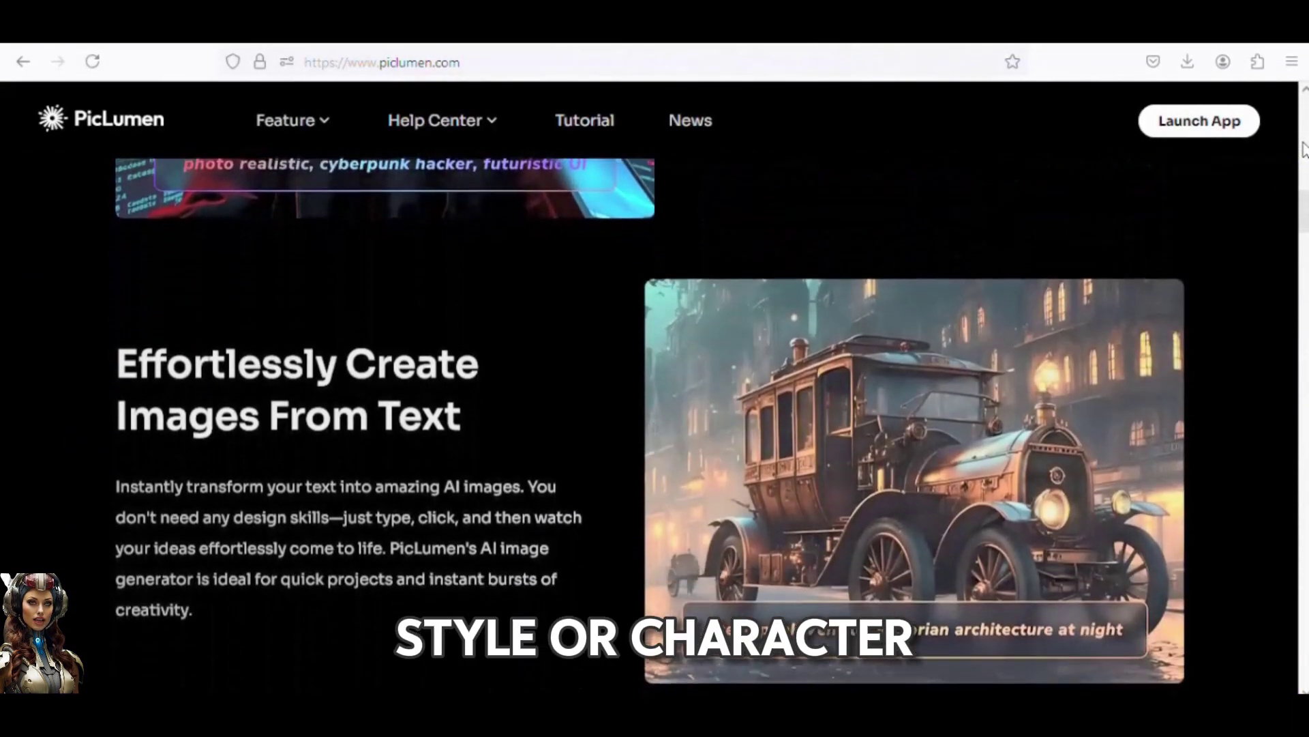
{"action": "scroll", "coordinate": [1303, 149], "scroll_direction": "down", "scroll_amount": 2}
{"action": "scroll", "coordinate": [1303, 151], "scroll_direction": "down", "scroll_amount": 2}
{"action": "scroll", "coordinate": [1304, 150], "scroll_direction": "down", "scroll_amount": 3}
{"action": "scroll", "coordinate": [1304, 150], "scroll_direction": "up", "scroll_amount": 10}
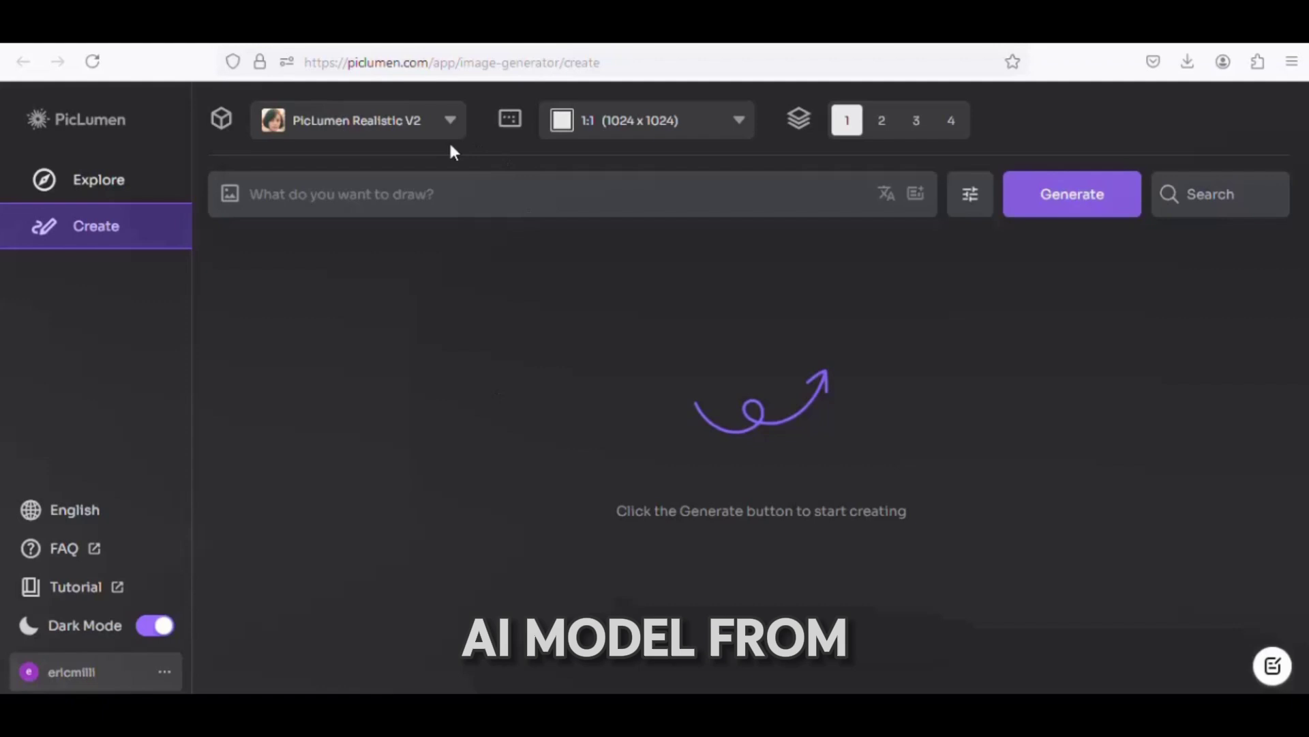
Keep the PicLumen Realistic V2 model and set a widescreen 16:9 aspect ratio
{"action": "left_click", "coordinate": [450, 128]}
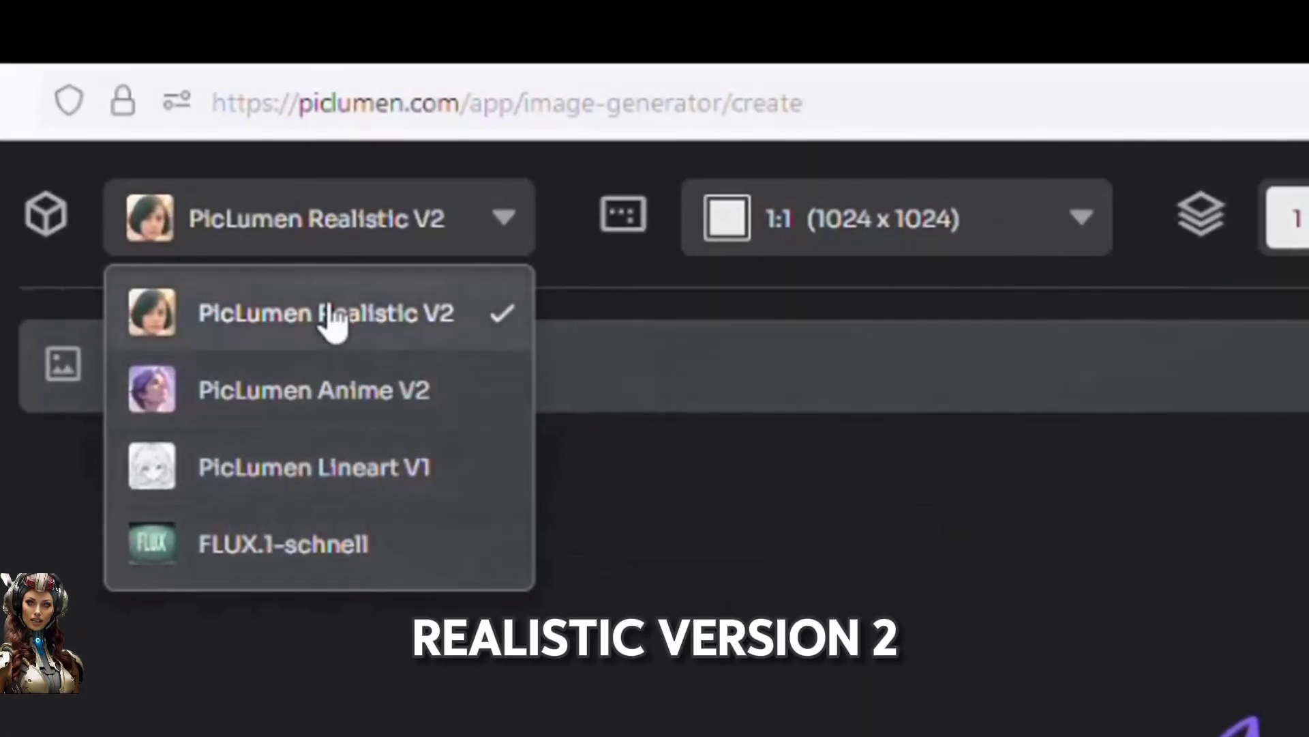
{"action": "left_click", "coordinate": [332, 319]}
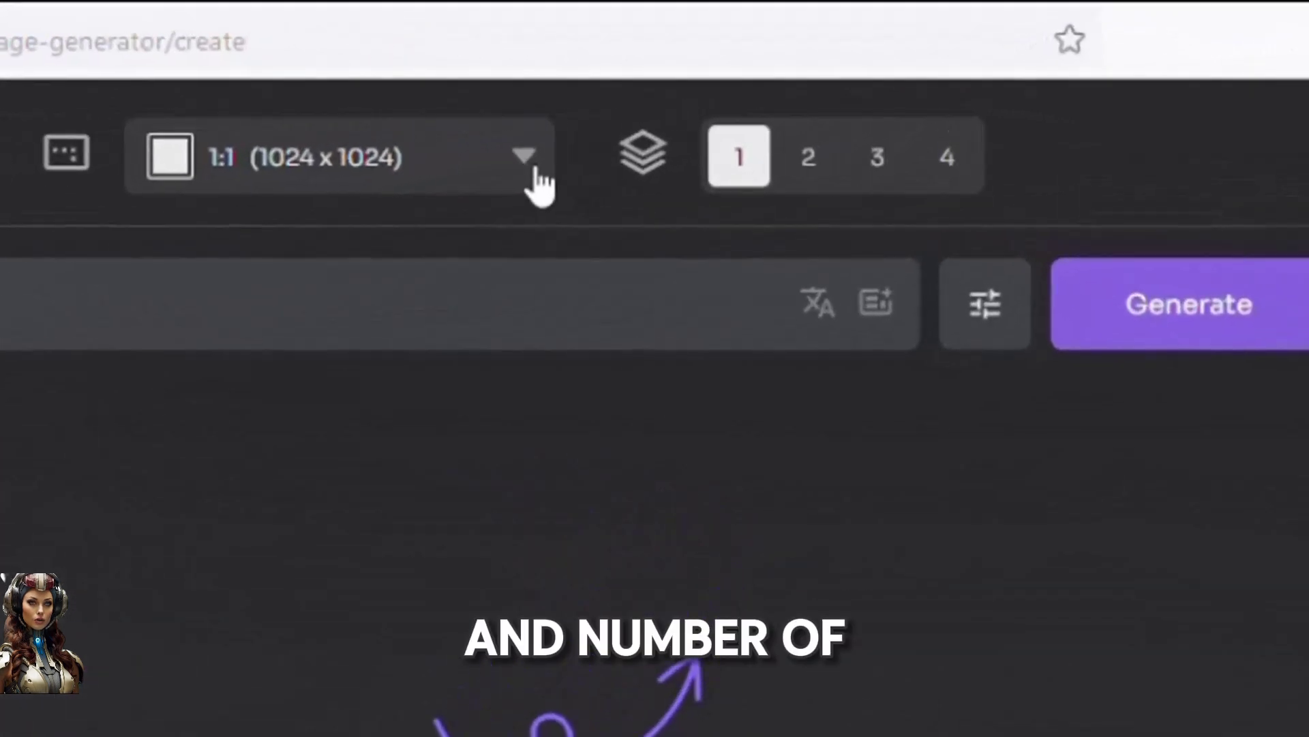
{"action": "left_click", "coordinate": [744, 129]}
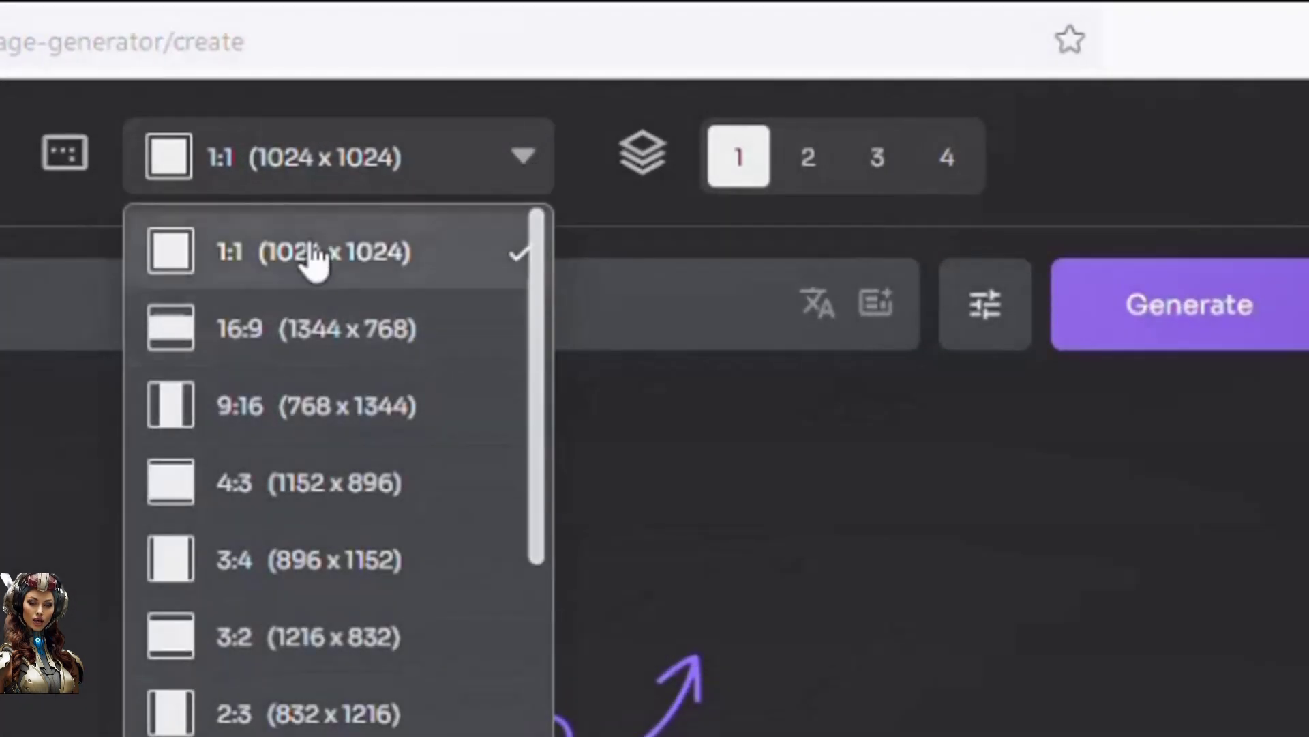
{"action": "left_click", "coordinate": [404, 338]}
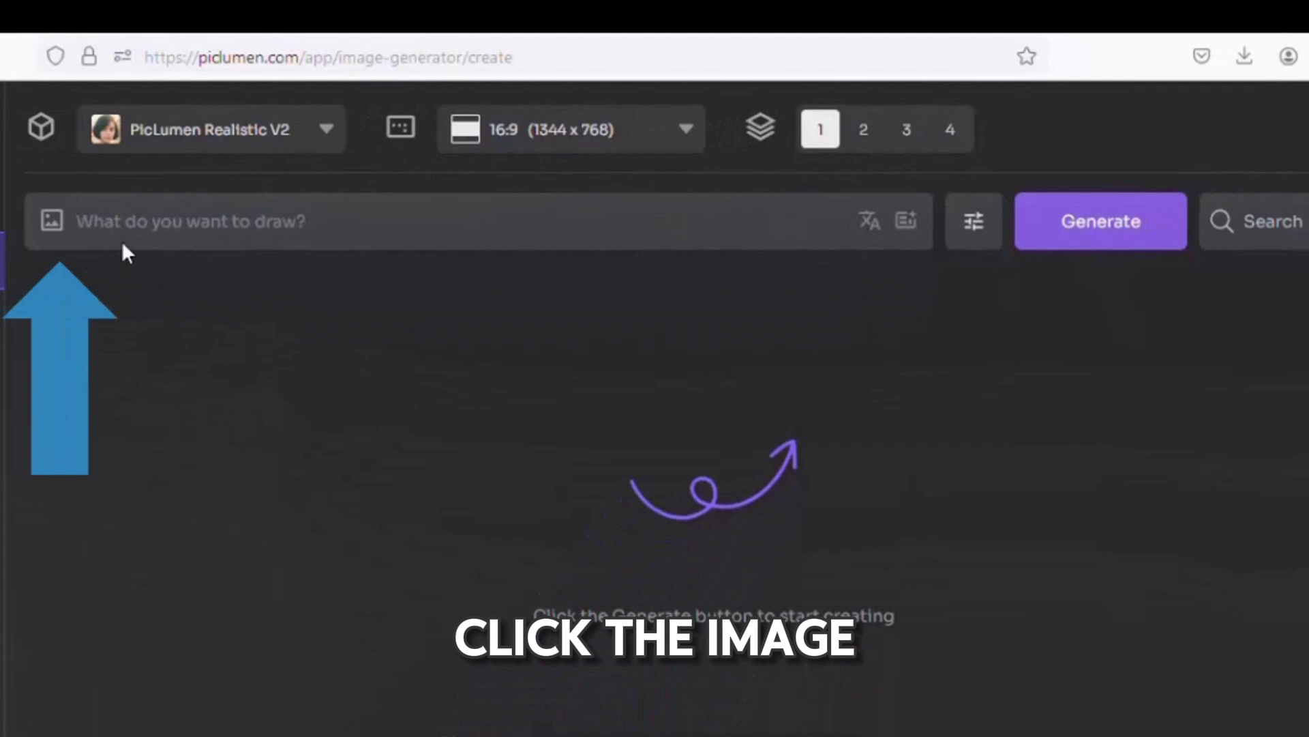
Upload the face photo and set it as the content reference
{"action": "left_click", "coordinate": [230, 193]}
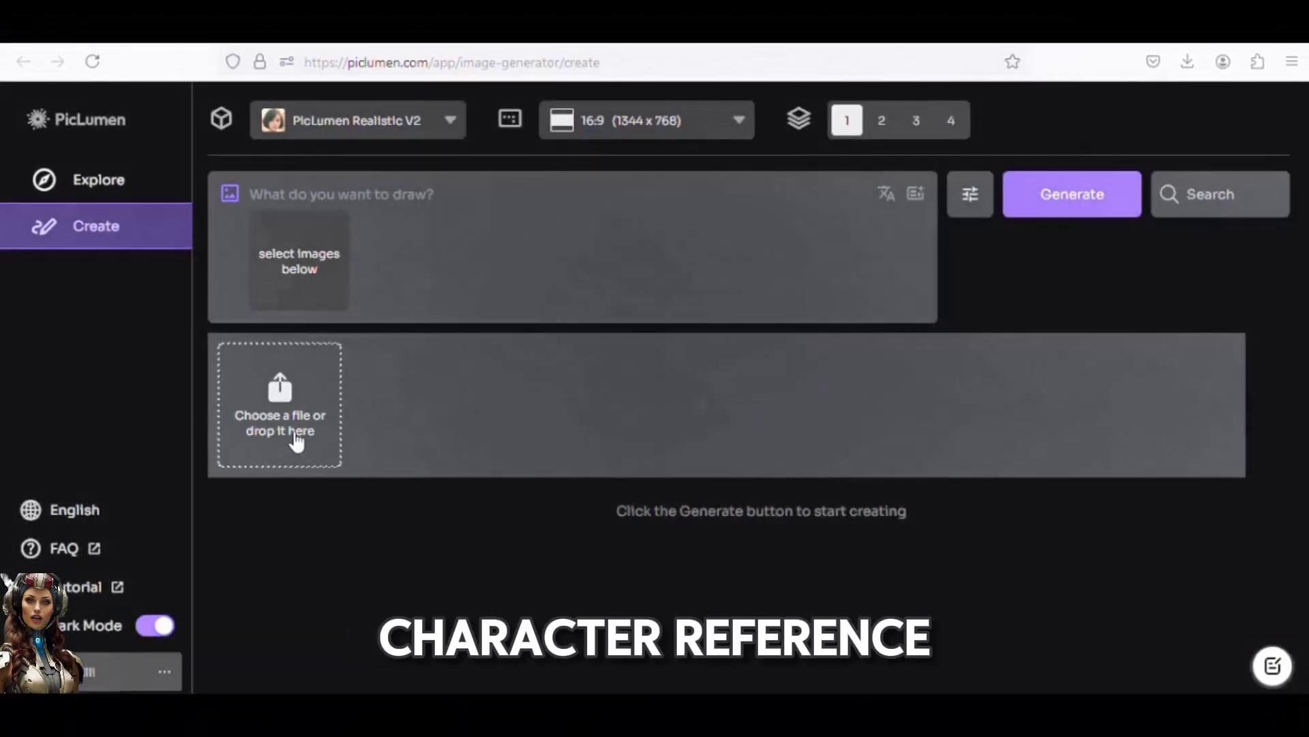
{"action": "left_click", "coordinate": [296, 440]}
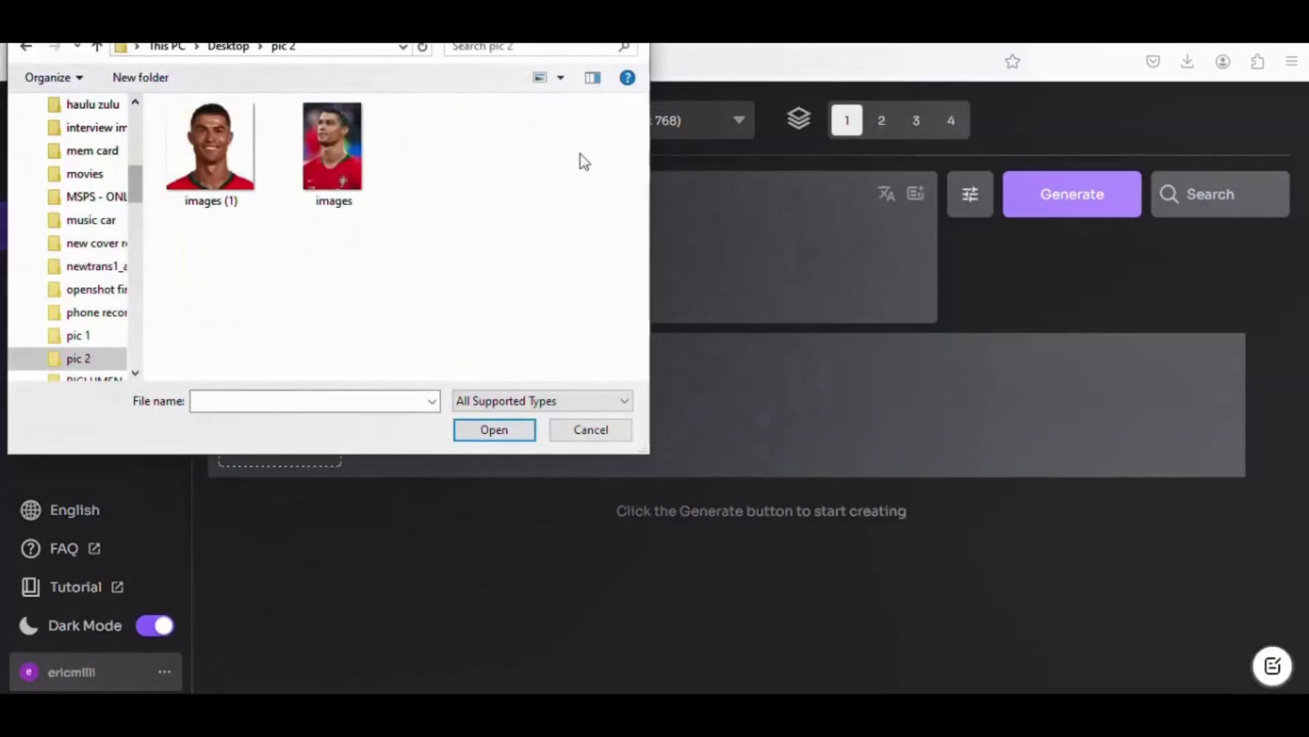
{"action": "left_click", "coordinate": [494, 431]}
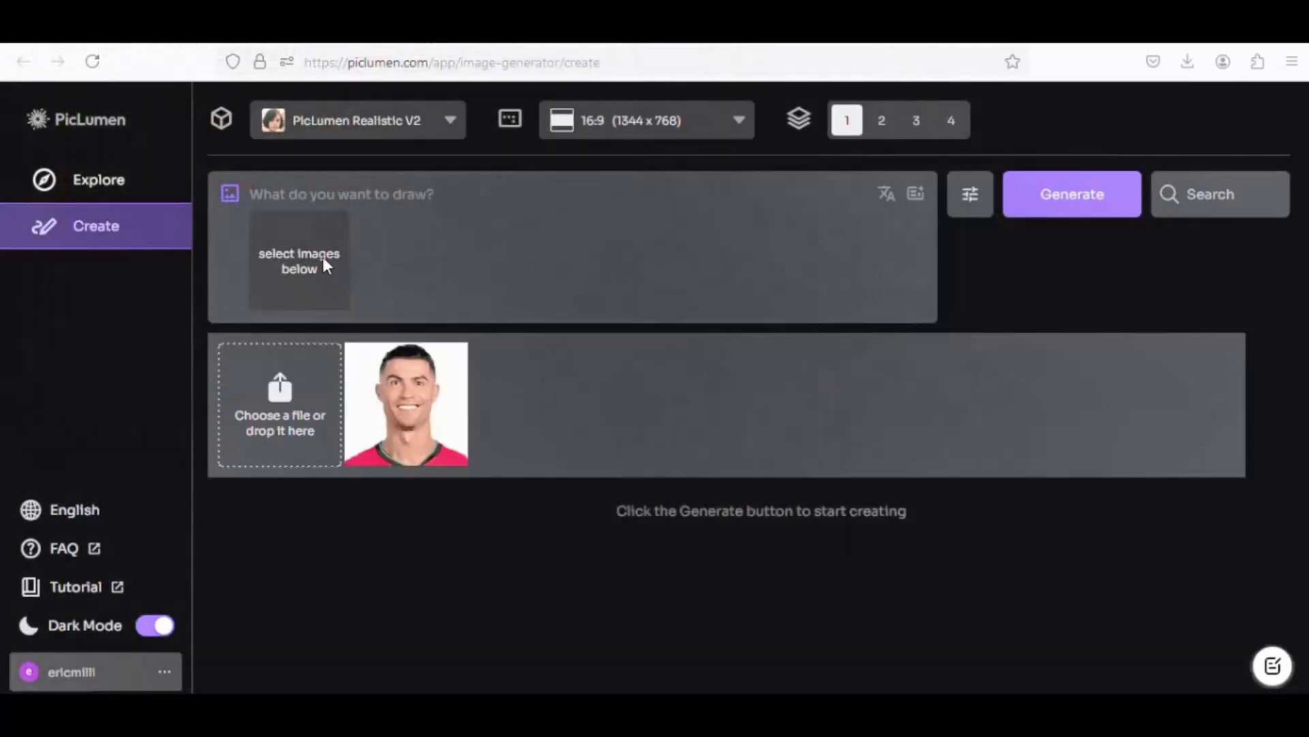
{"action": "left_click", "coordinate": [415, 409]}
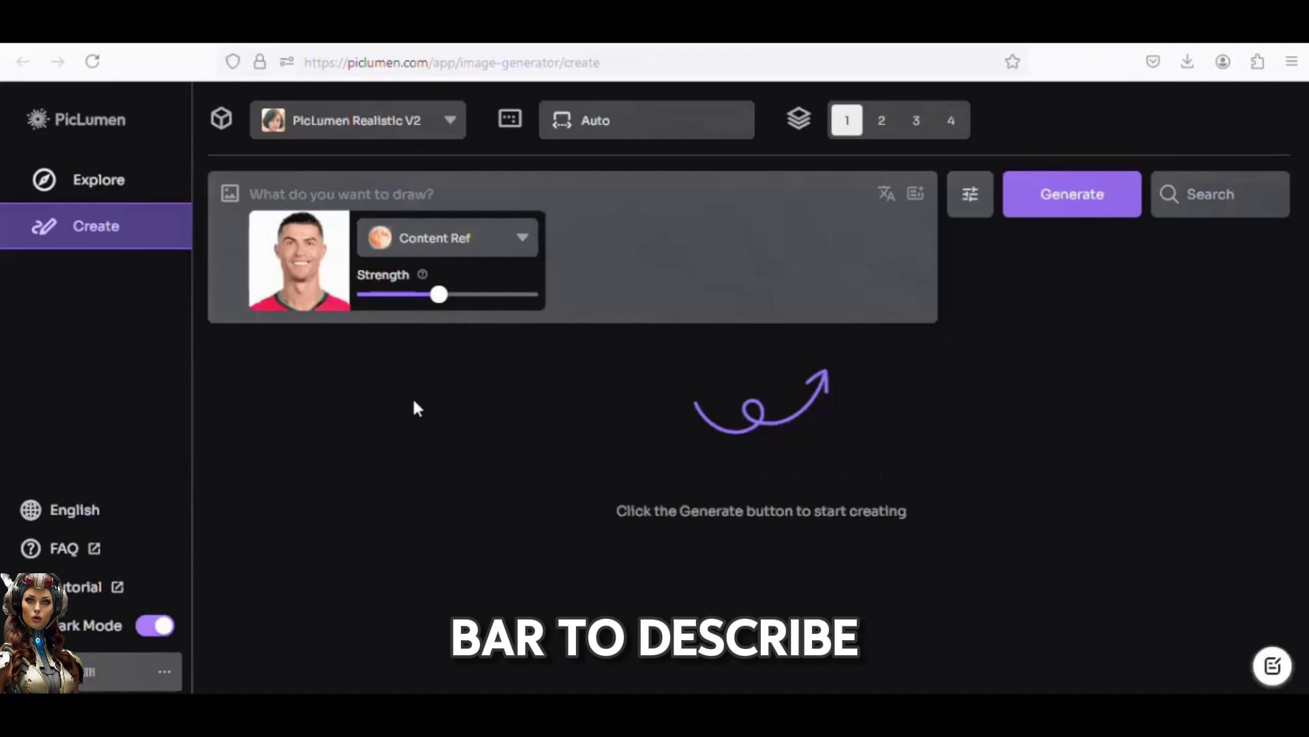
Enter a dark fantasy battlefield soldier prompt and switch the face to Character Ref
{"action": "left_click", "coordinate": [306, 193]}
{"action": "type", "text": "dark fanta"}
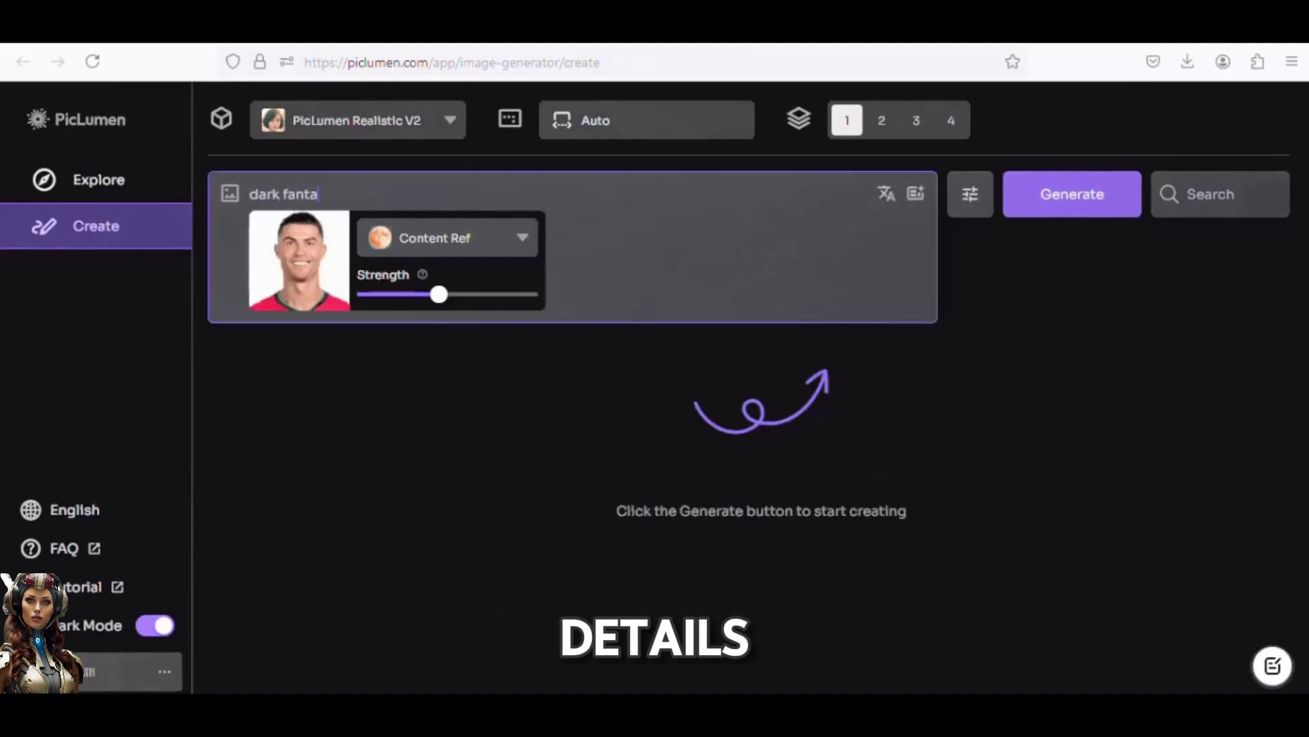
{"action": "type", "text": "sy art of fierce, a soldier with a rifle on his shoulder wa"}
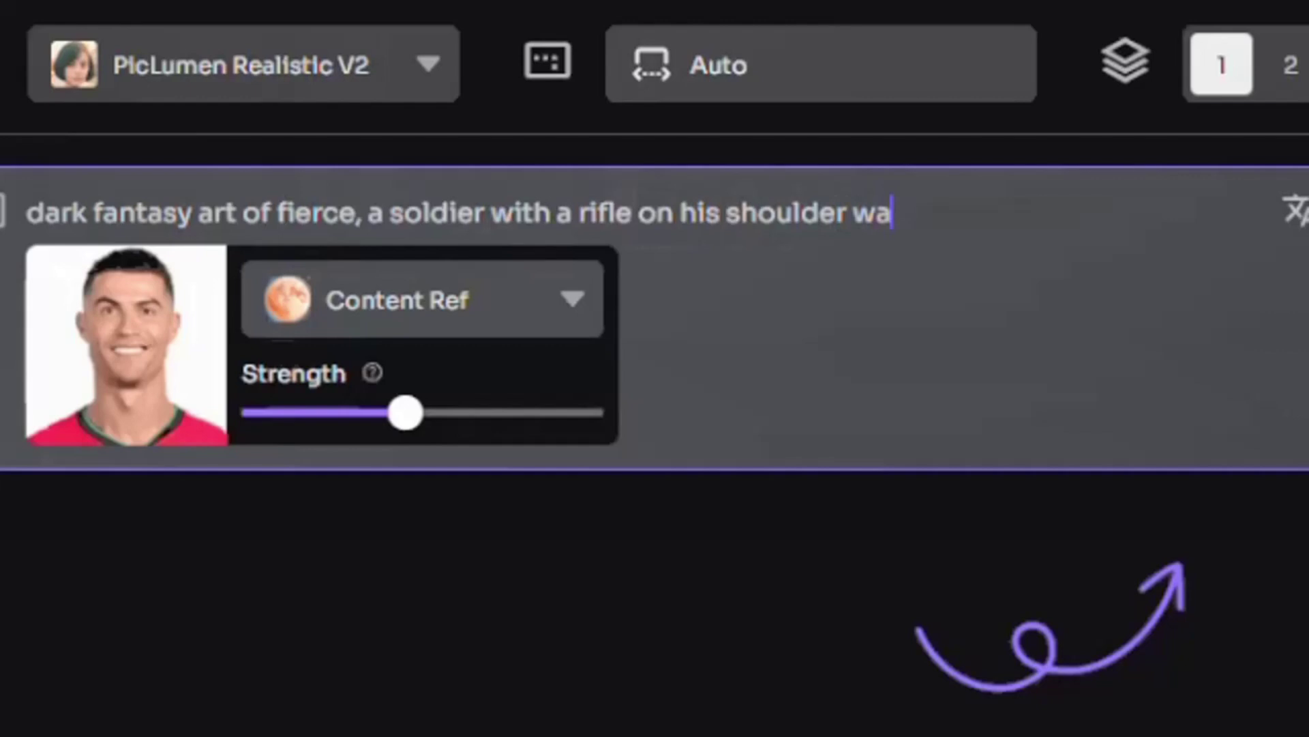
{"action": "type", "text": "le field"}
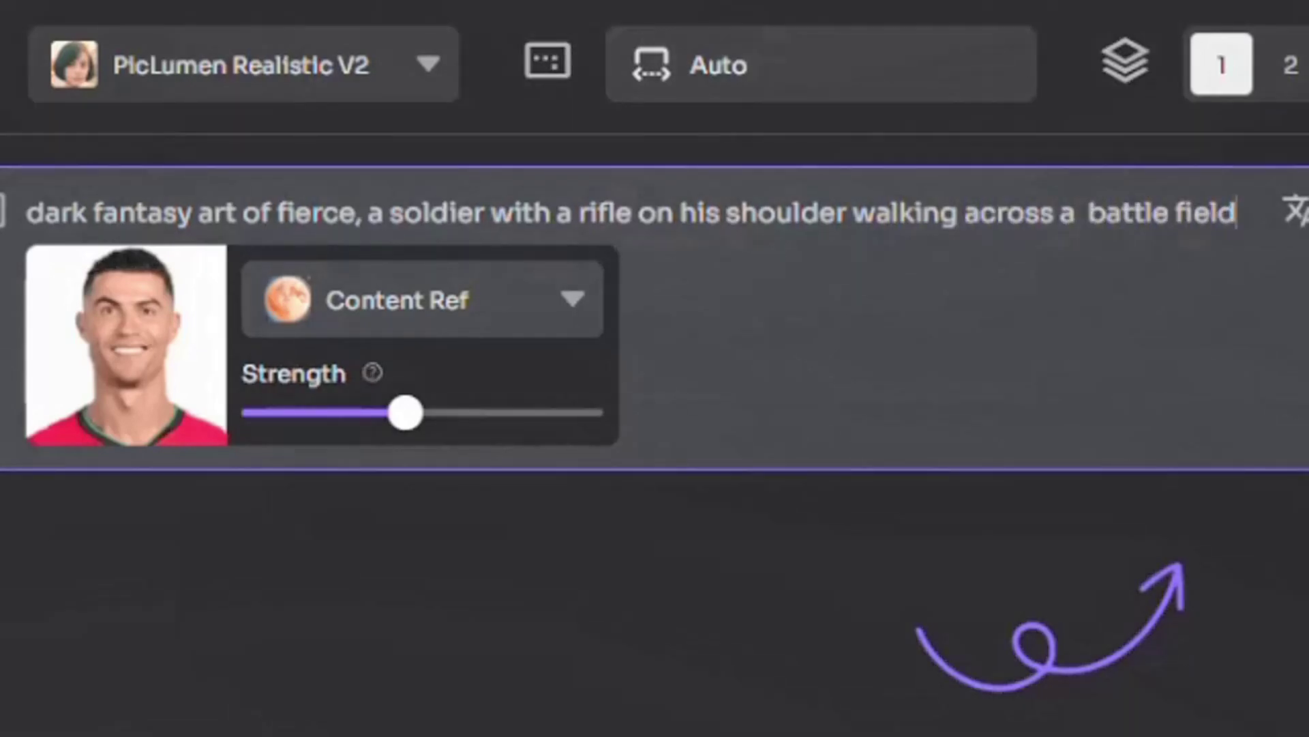
{"action": "type", "text": ", compos"}
{"action": "type", "text": "ition cinematic, creating an intense atmosphere"}
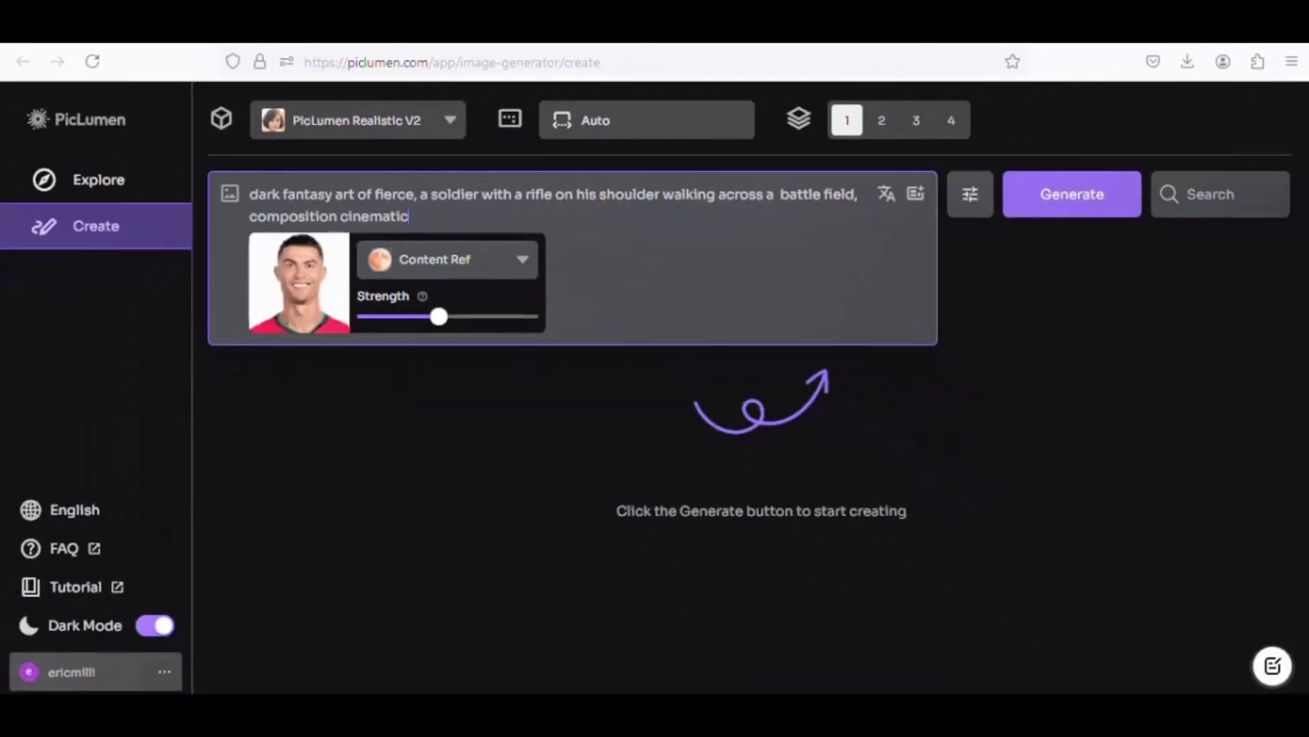
{"action": "left_click", "coordinate": [487, 268]}
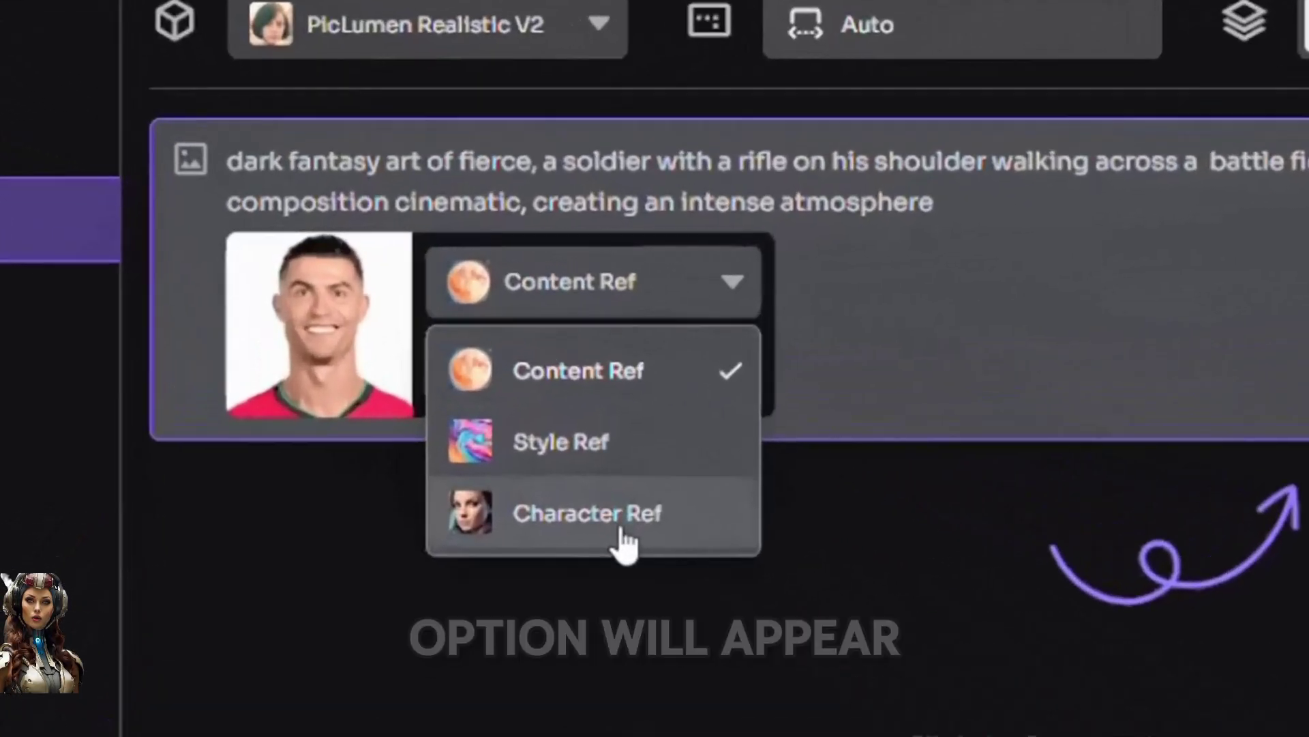
{"action": "left_click", "coordinate": [477, 389]}
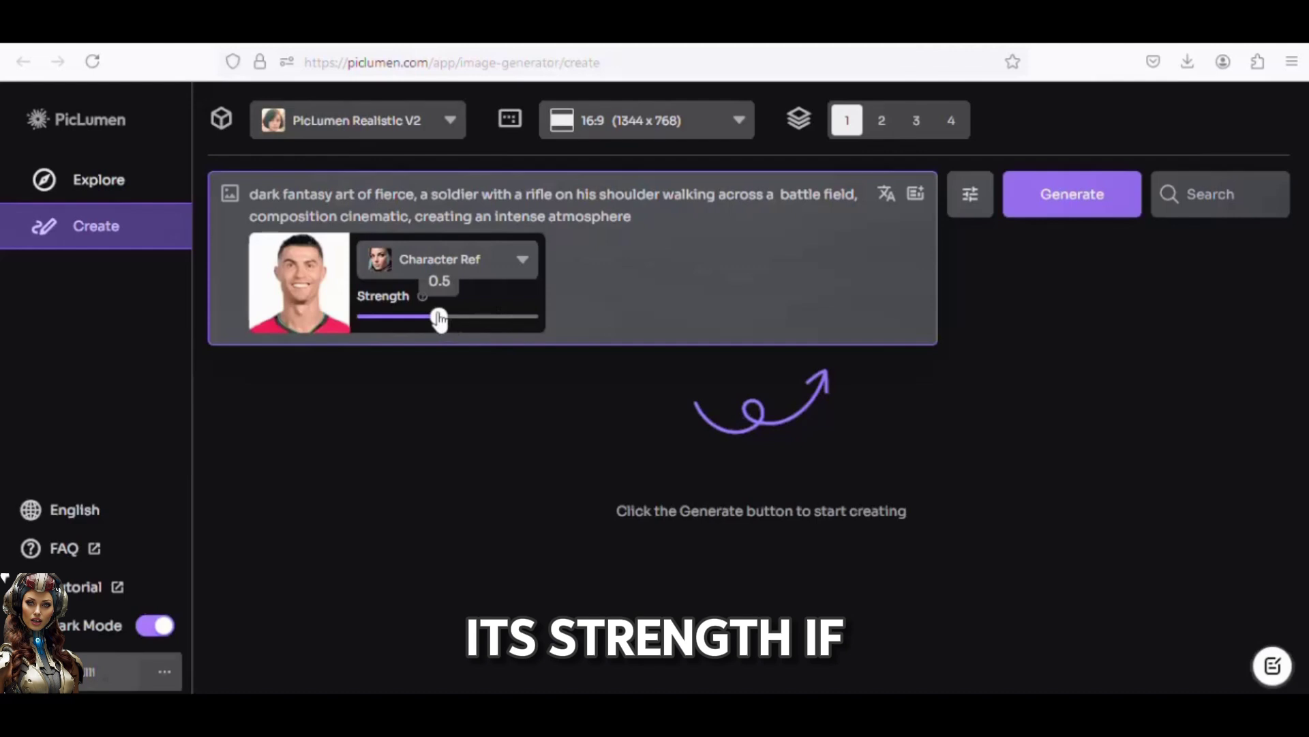
Raise steps to 26 in the advanced settings and generate the soldier image
{"action": "left_click", "coordinate": [972, 200]}
{"action": "type", "text": "NSFW, watermark, Low"}
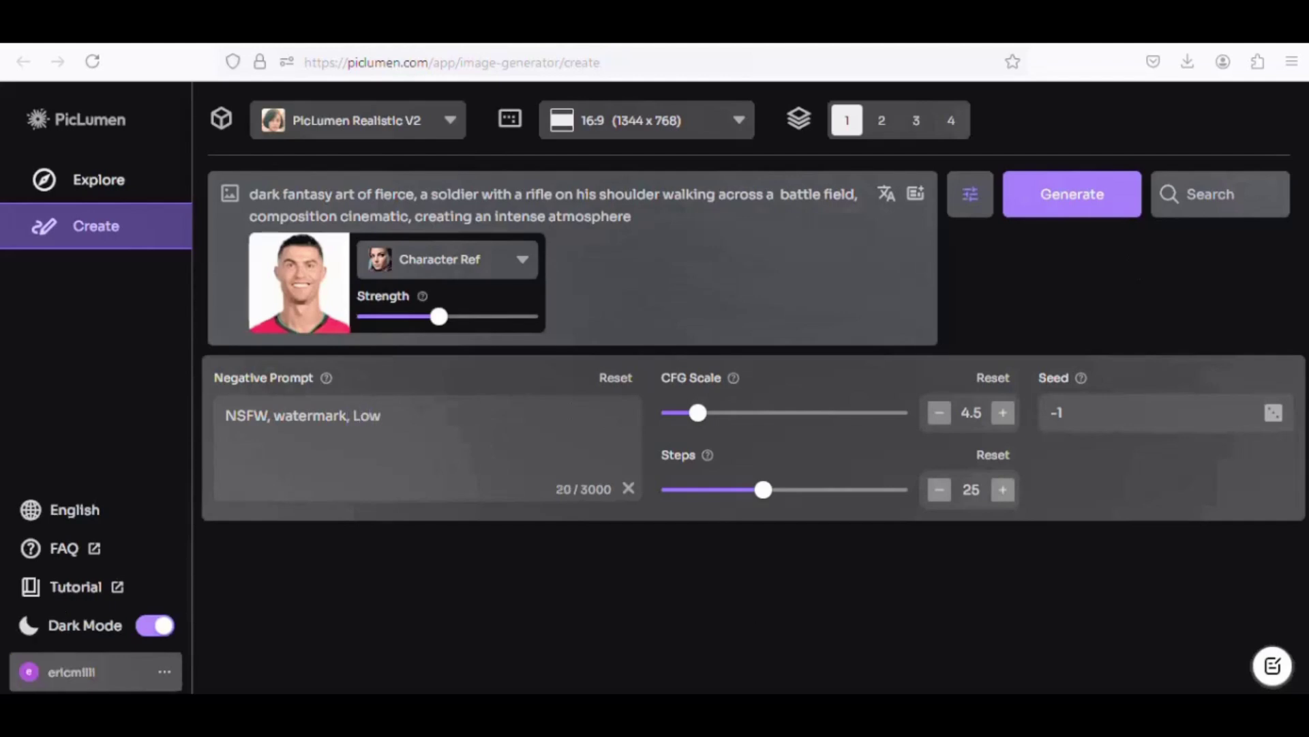
{"action": "type", "text": "qua"}
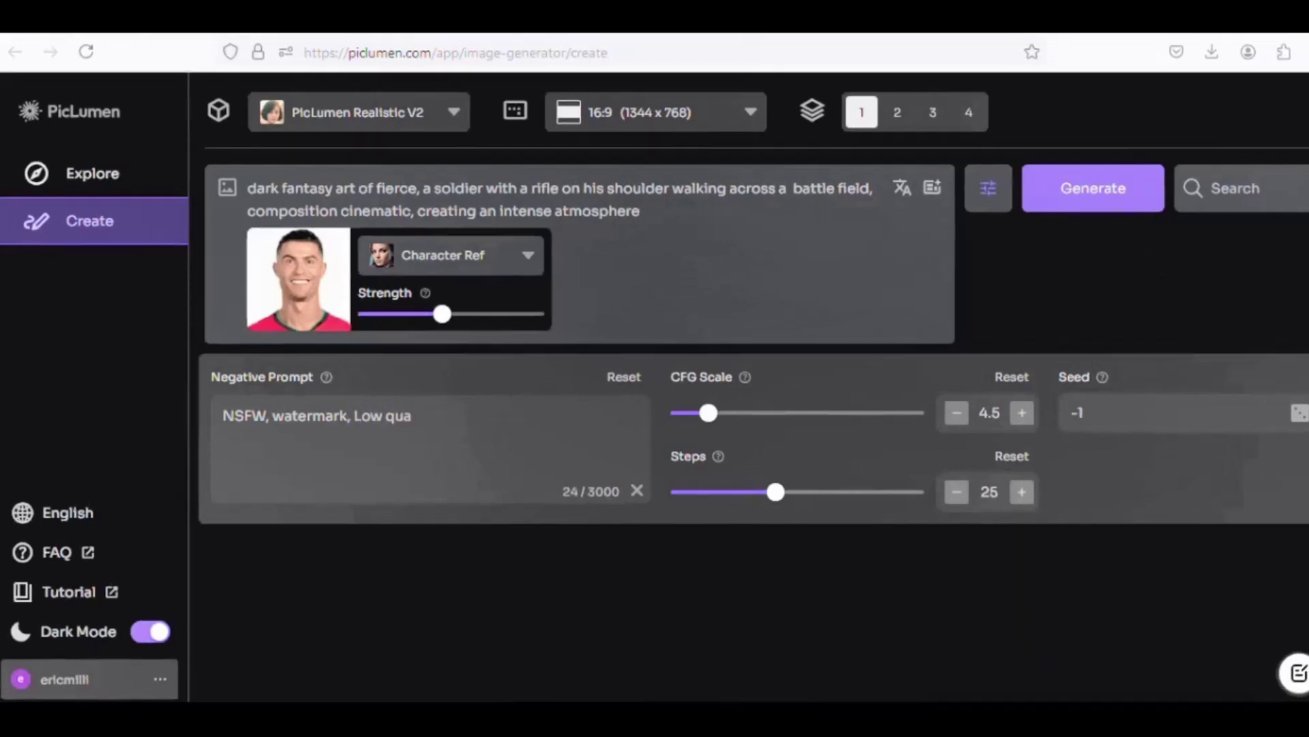
{"action": "type", "text": "lity,  Other people, Blurred"}
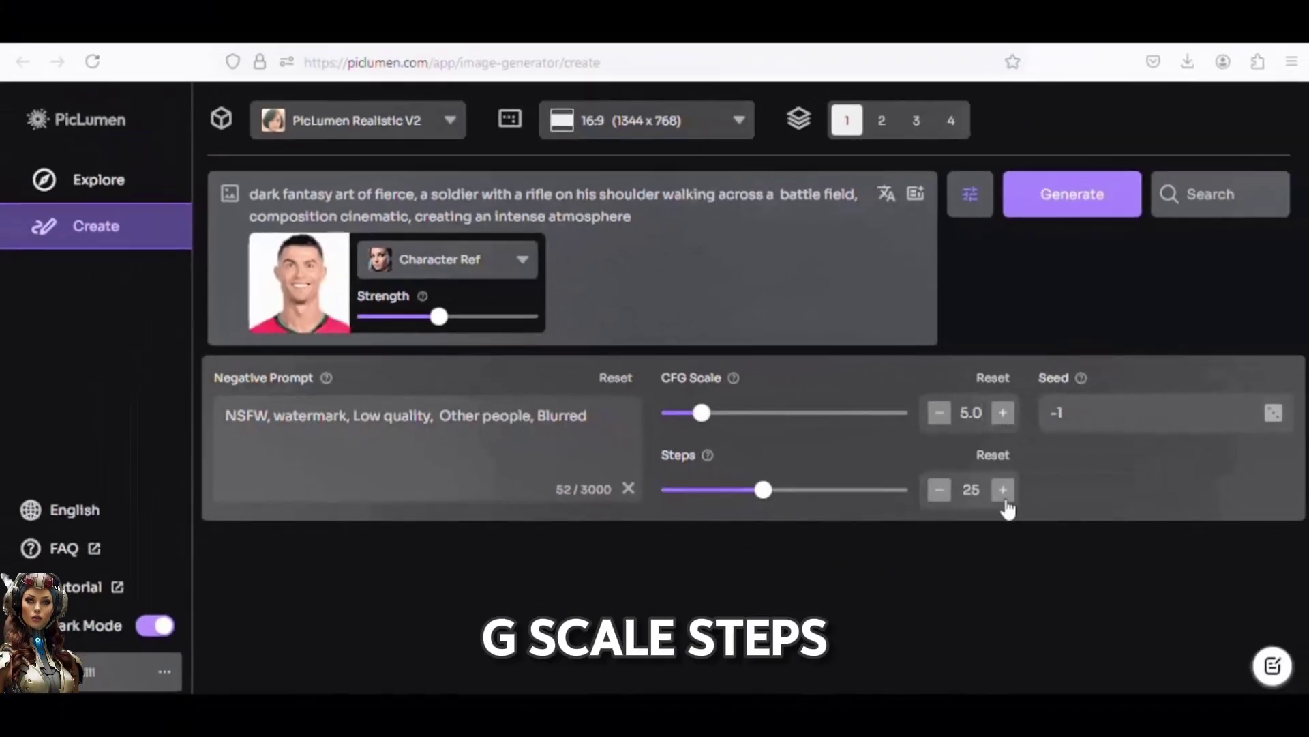
{"action": "left_click", "coordinate": [1005, 495]}
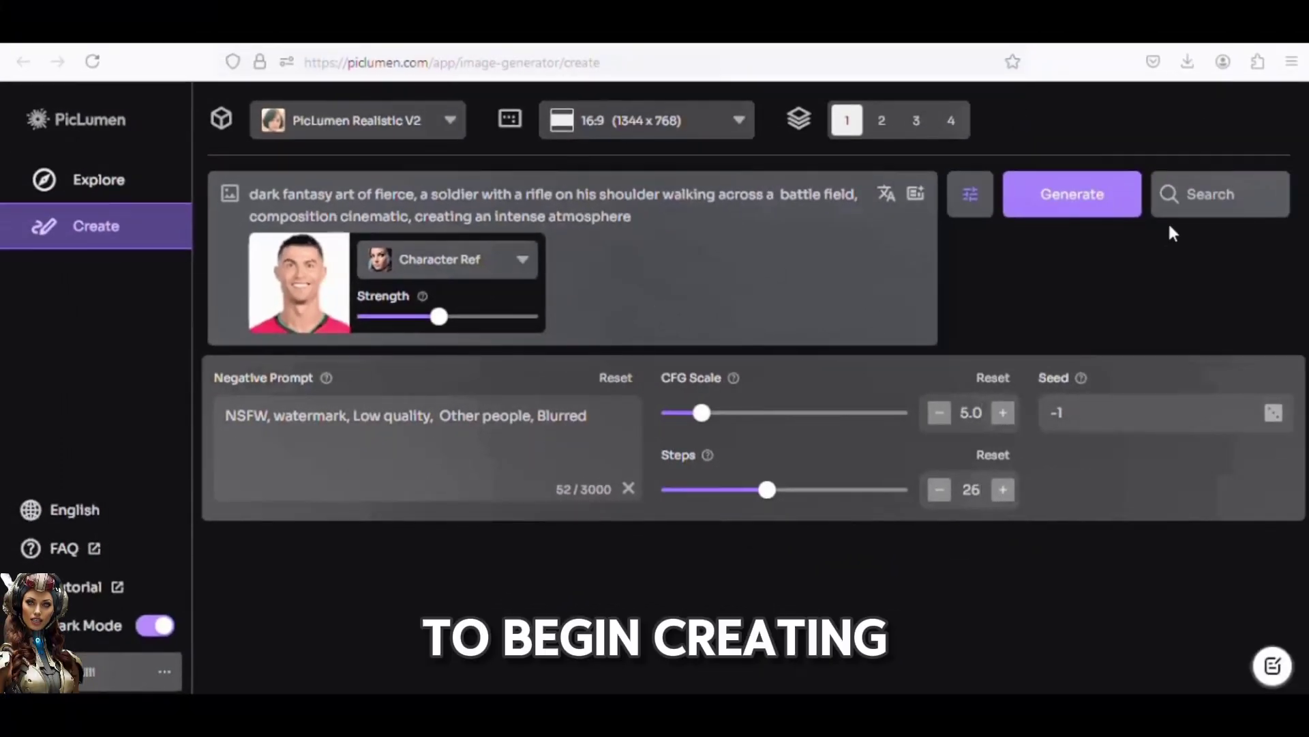
{"action": "left_click", "coordinate": [1082, 210]}
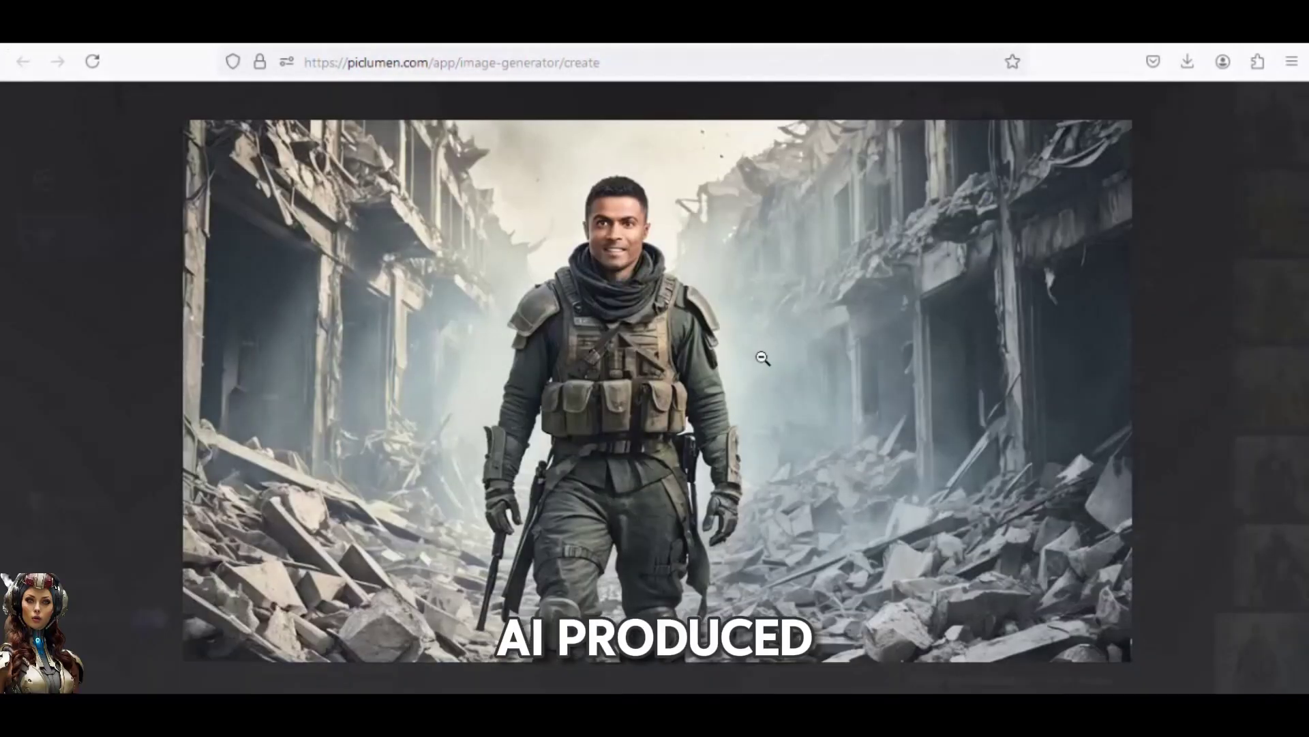
View the soldier image close-up, then browse earlier purple-suit and armored-knight creations
{"action": "left_click", "coordinate": [761, 357]}
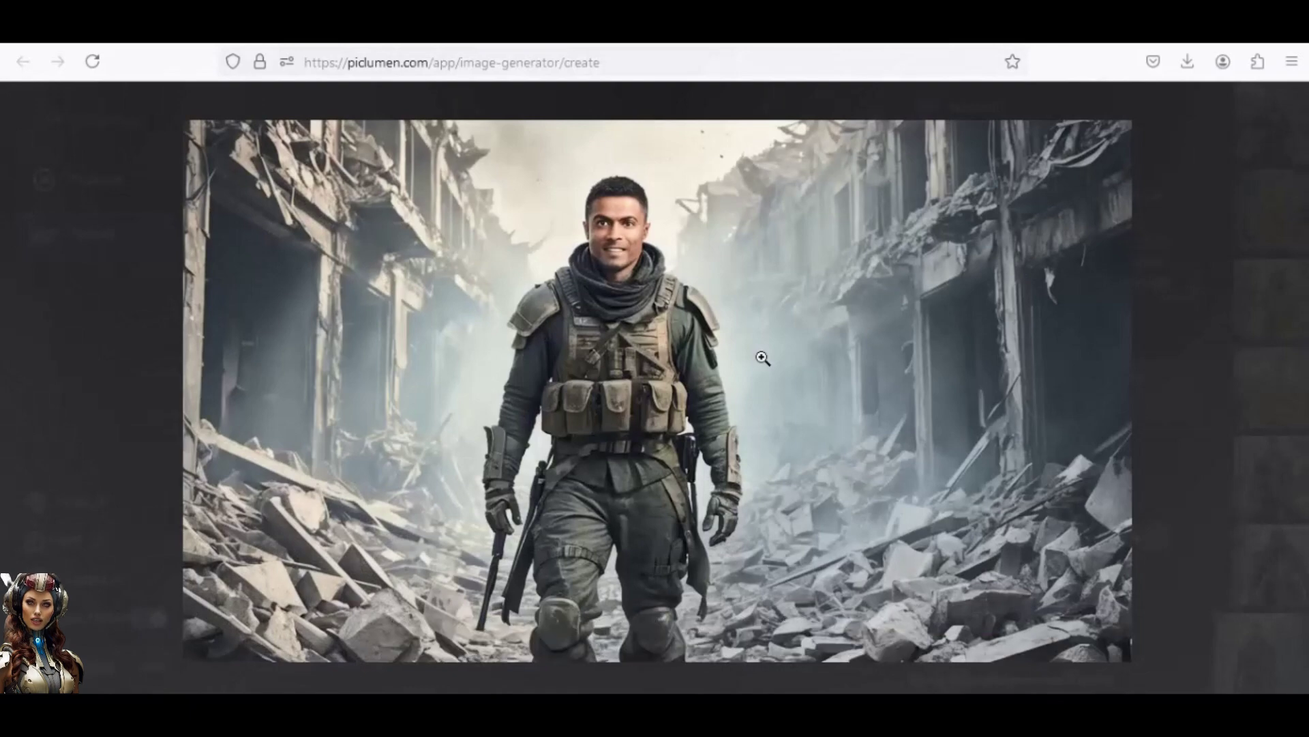
{"action": "left_click", "coordinate": [760, 357]}
{"action": "left_click", "coordinate": [1274, 370]}
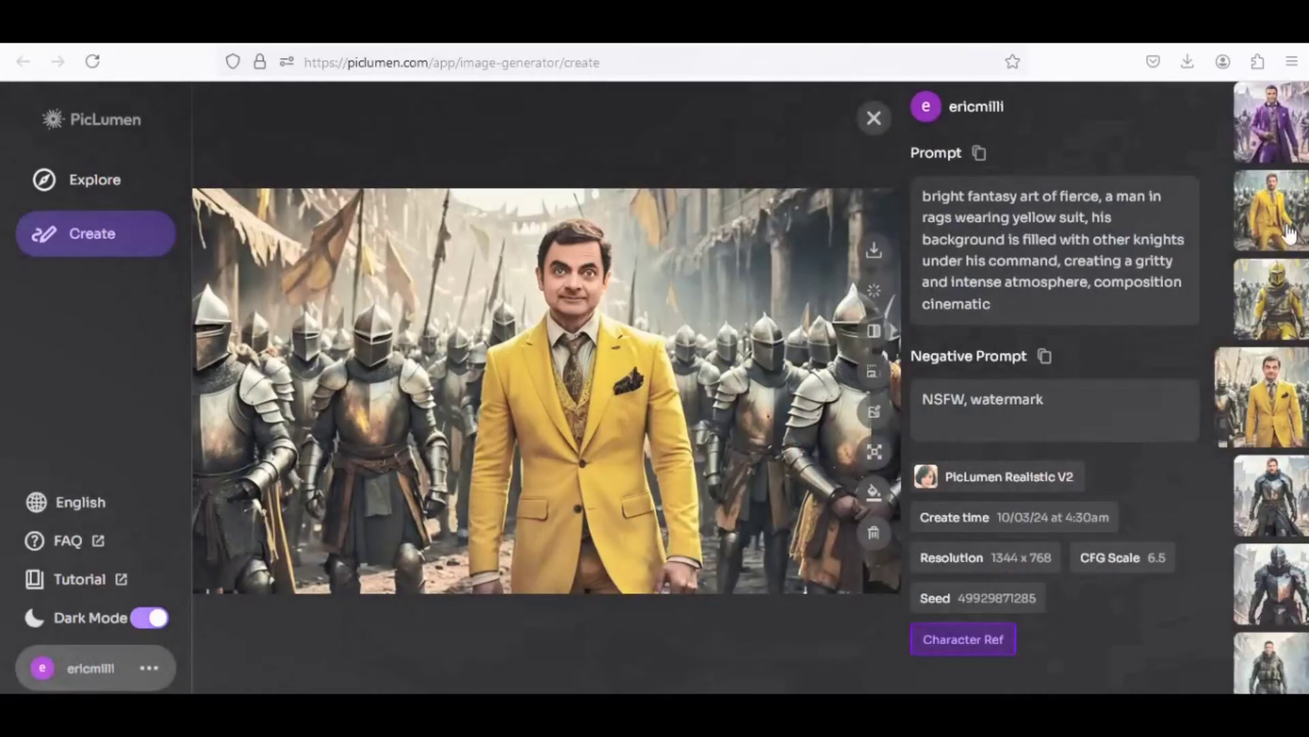
{"action": "left_click", "coordinate": [1274, 231]}
{"action": "left_click", "coordinate": [1272, 138]}
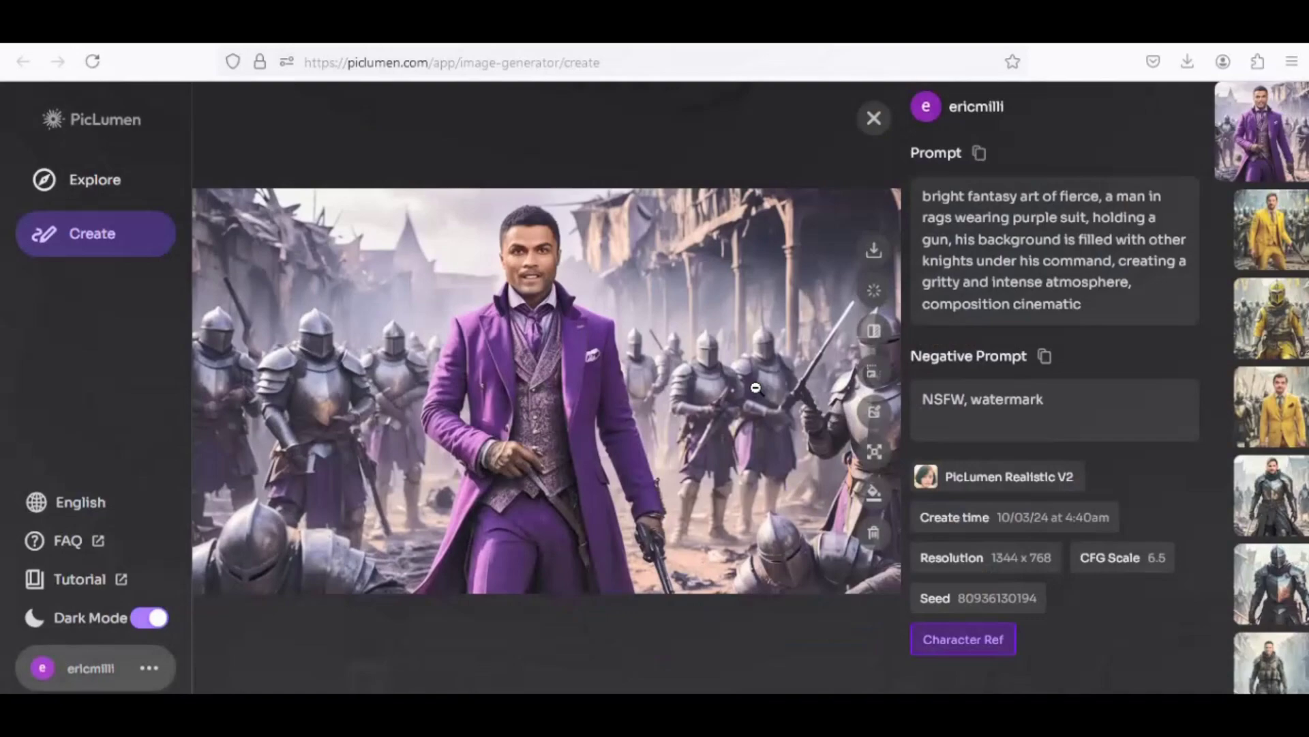
{"action": "left_click", "coordinate": [1267, 526]}
{"action": "left_click", "coordinate": [596, 488]}
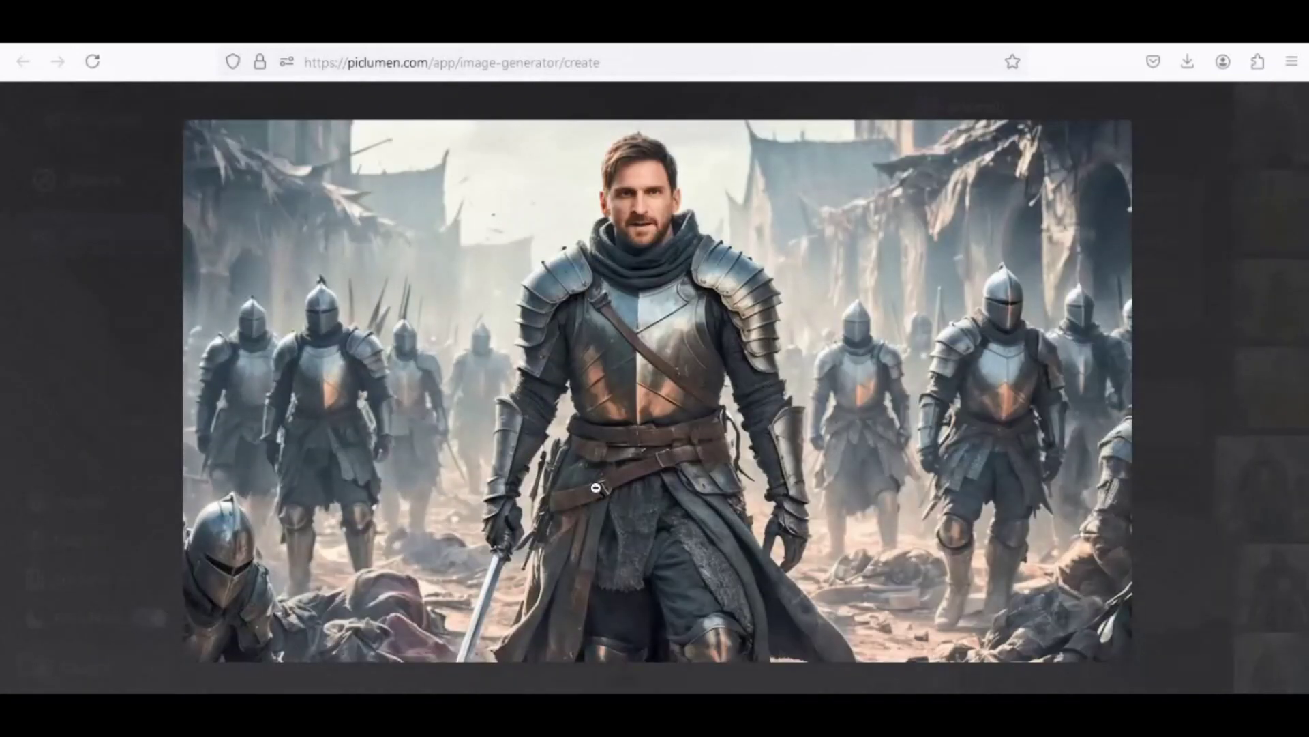
{"action": "left_click", "coordinate": [597, 488]}
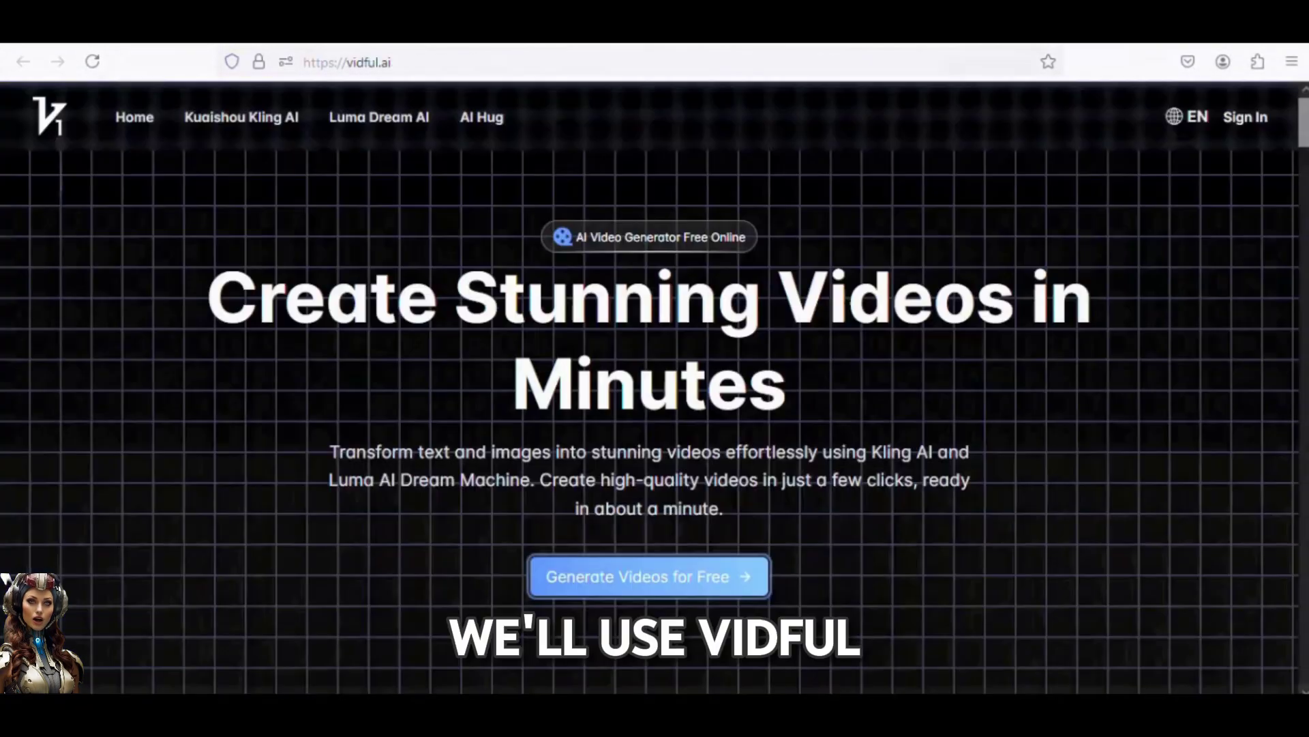
{"action": "scroll", "coordinate": [1021, 491], "scroll_direction": "down", "scroll_amount": 5}
{"action": "scroll", "coordinate": [1023, 481], "scroll_direction": "down", "scroll_amount": 5}
{"action": "scroll", "coordinate": [1053, 471], "scroll_direction": "up", "scroll_amount": 5}
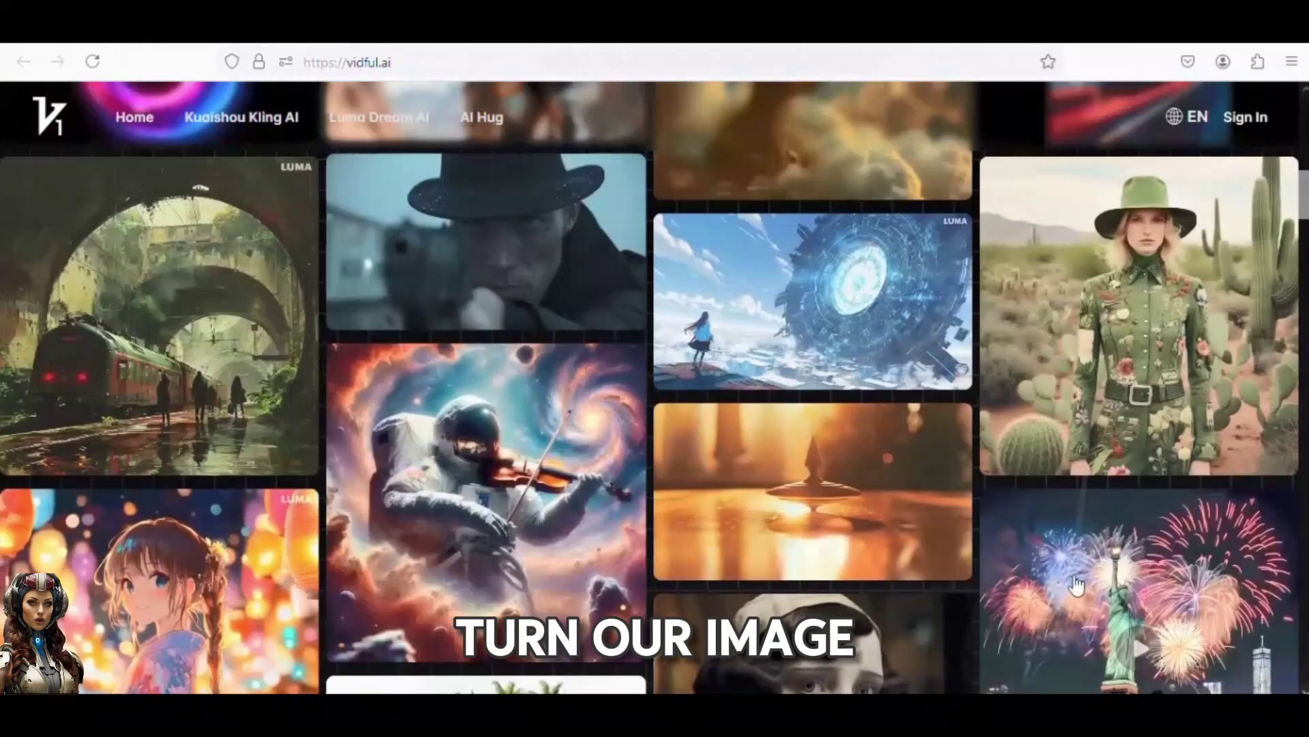
{"action": "scroll", "coordinate": [1094, 460], "scroll_direction": "up", "scroll_amount": 5}
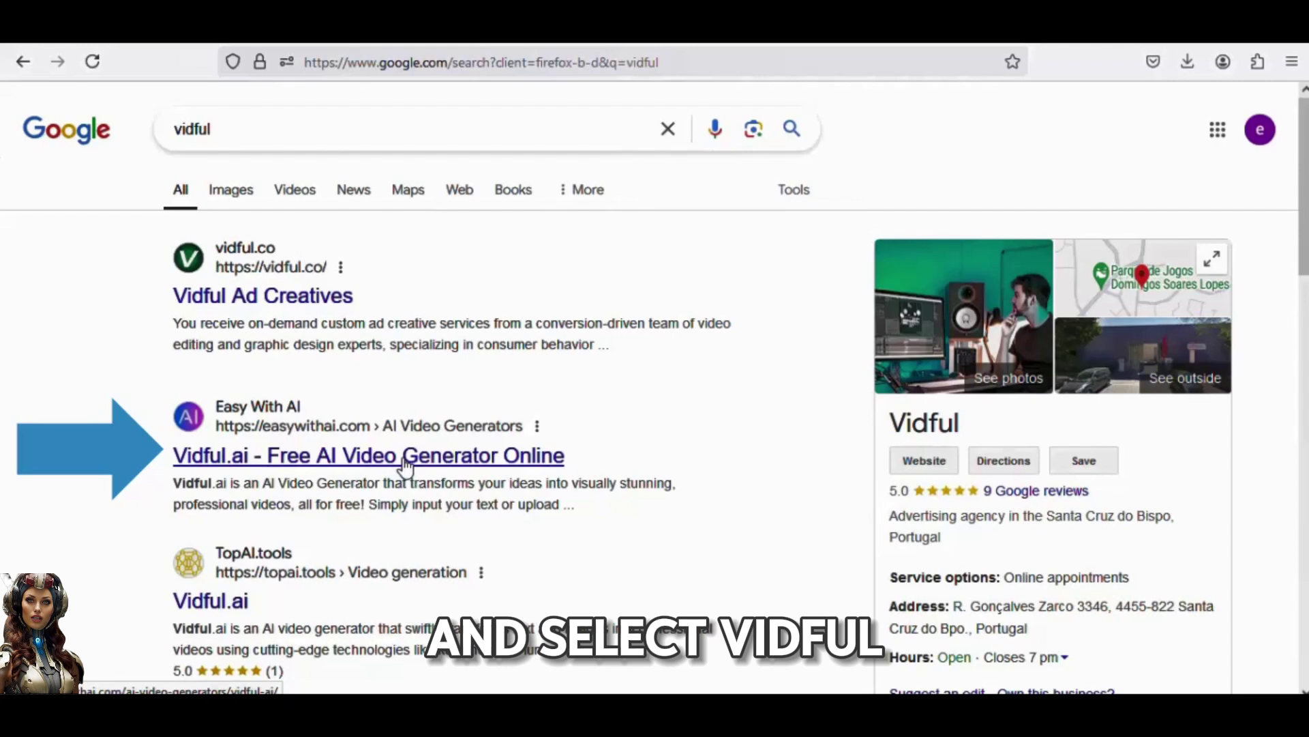
Open the Vidful.ai search result to reach its video generator
{"action": "left_click", "coordinate": [406, 464]}
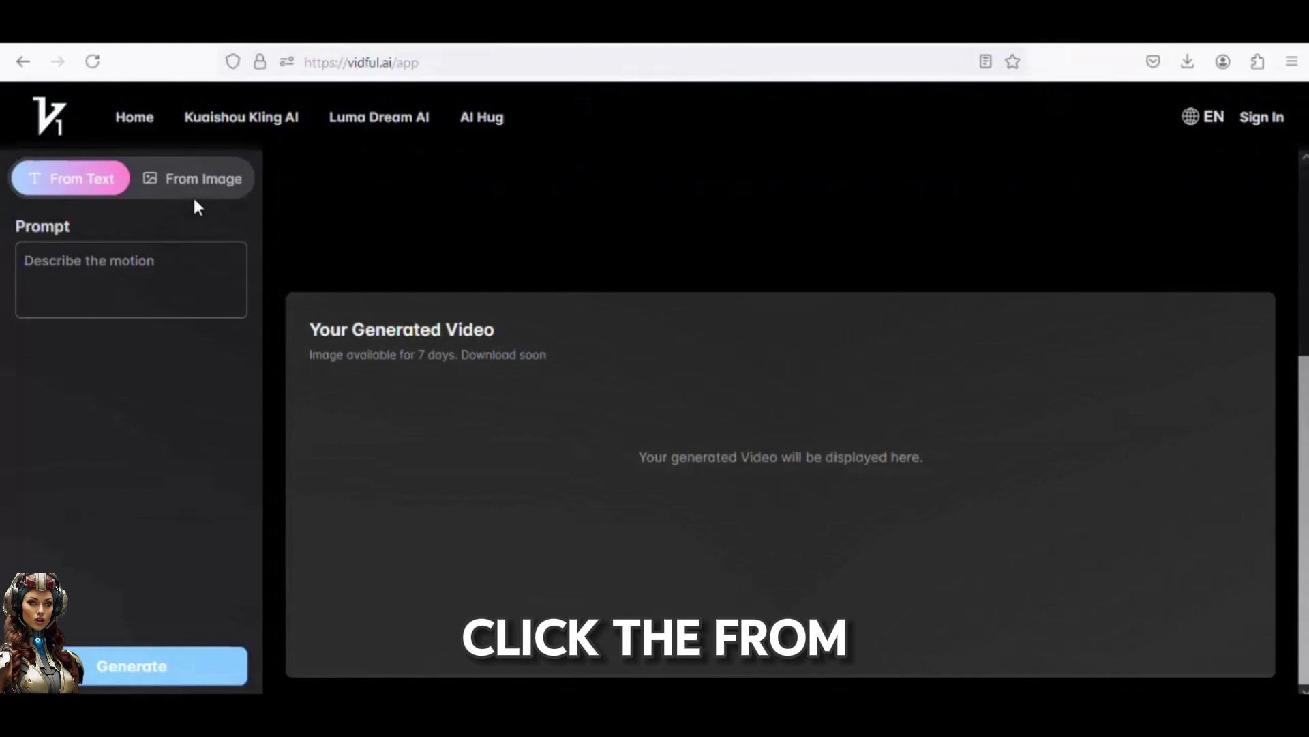
Upload the soldier image in From Image mode and add the smoke-and-rubble walking prompt
{"action": "left_click", "coordinate": [193, 196]}
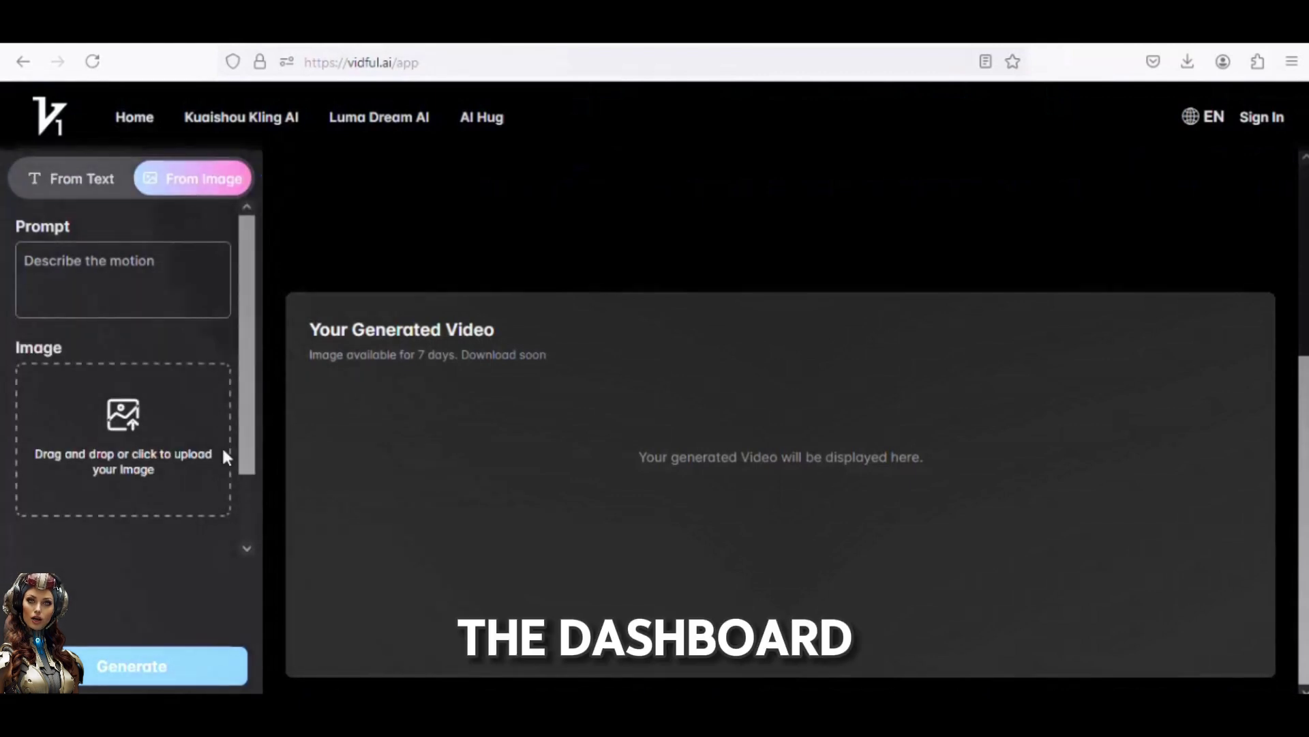
{"action": "left_click", "coordinate": [123, 441]}
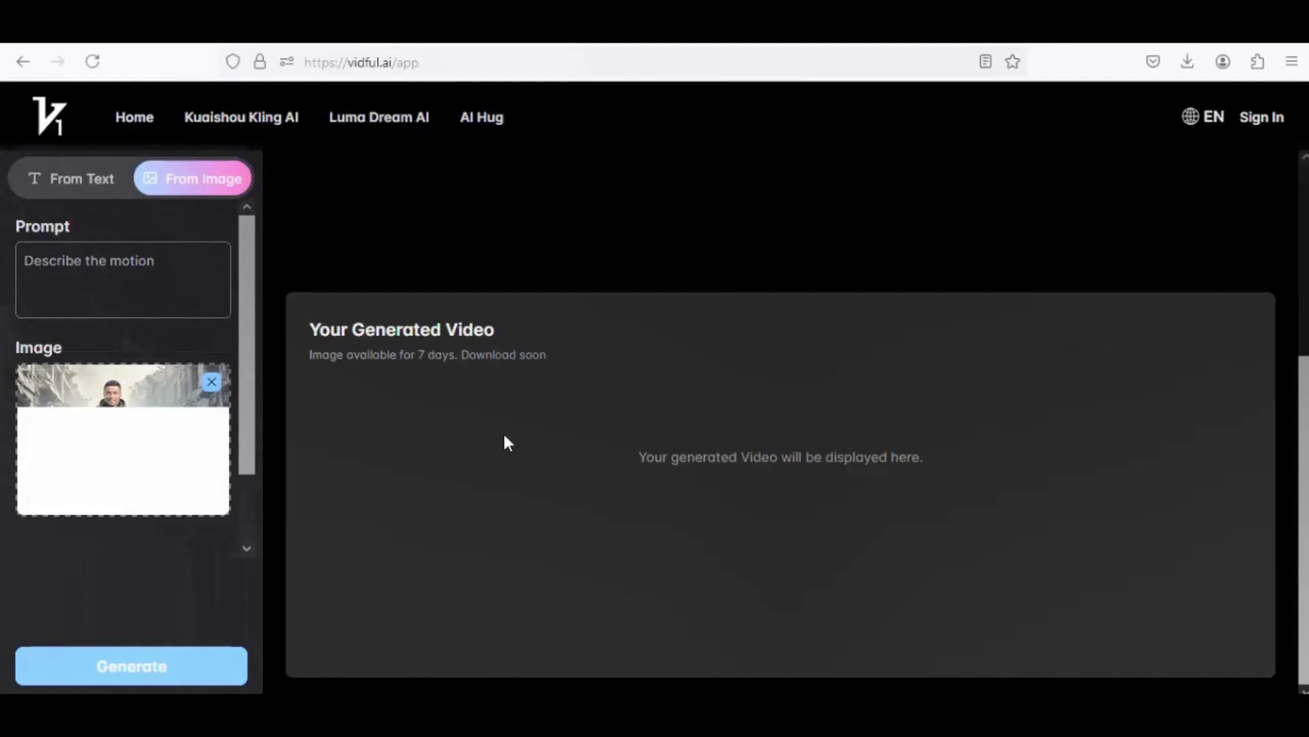
{"action": "left_click", "coordinate": [56, 271]}
{"action": "type", "text": "A man"}
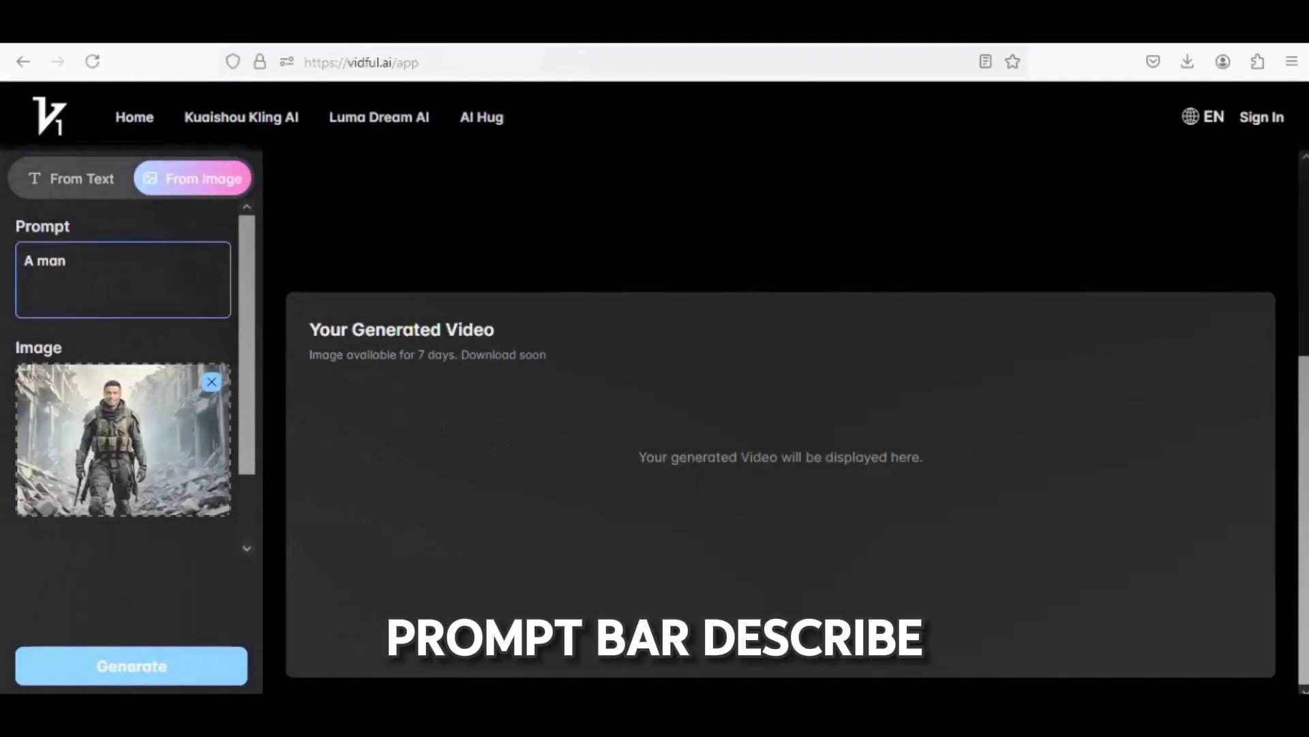
{"action": "type", "text": " walking, b"}
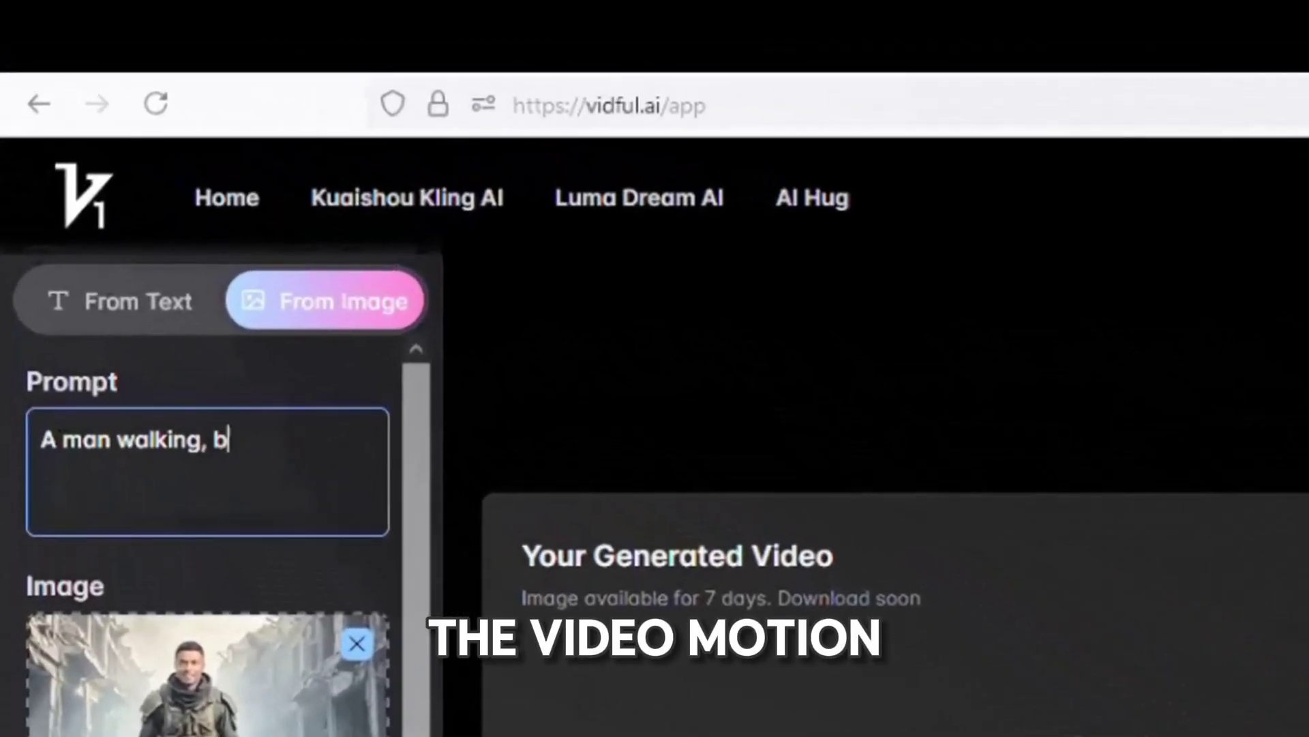
{"action": "type", "text": "ackground "}
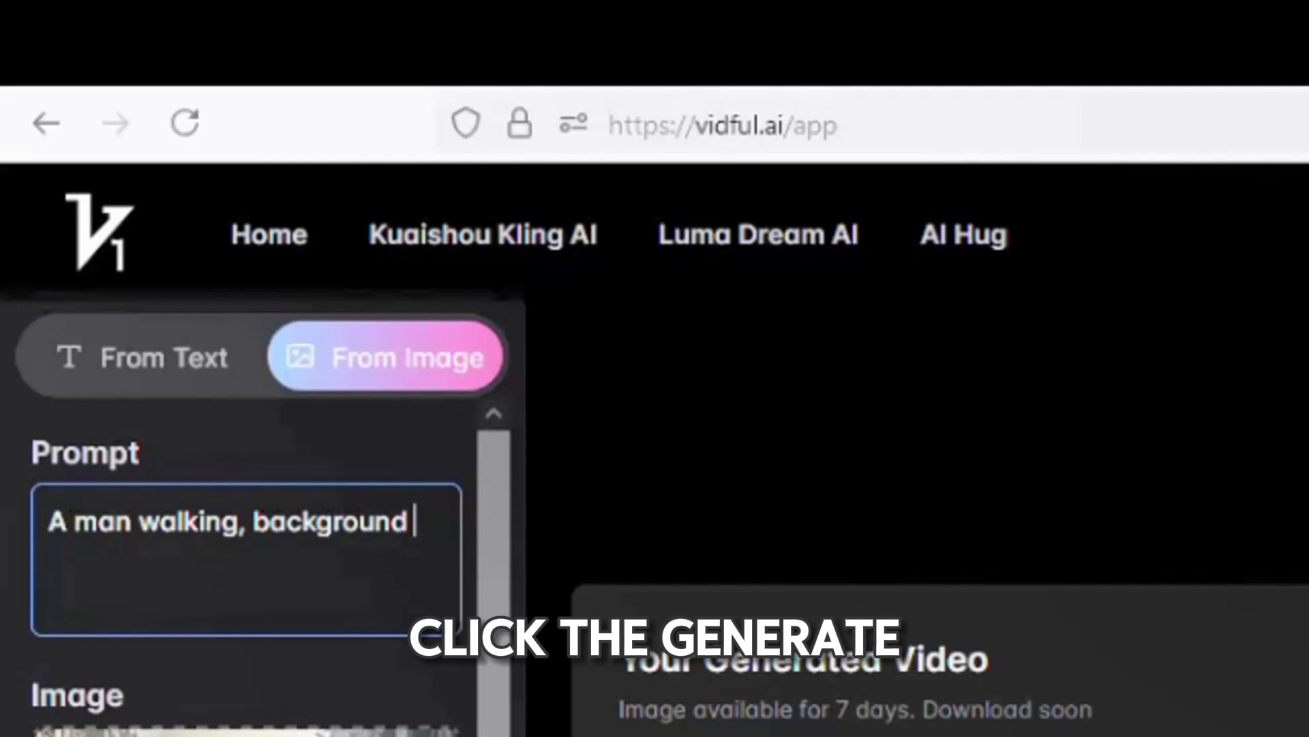
{"action": "type", "text": "filled with smoke and rubble"}
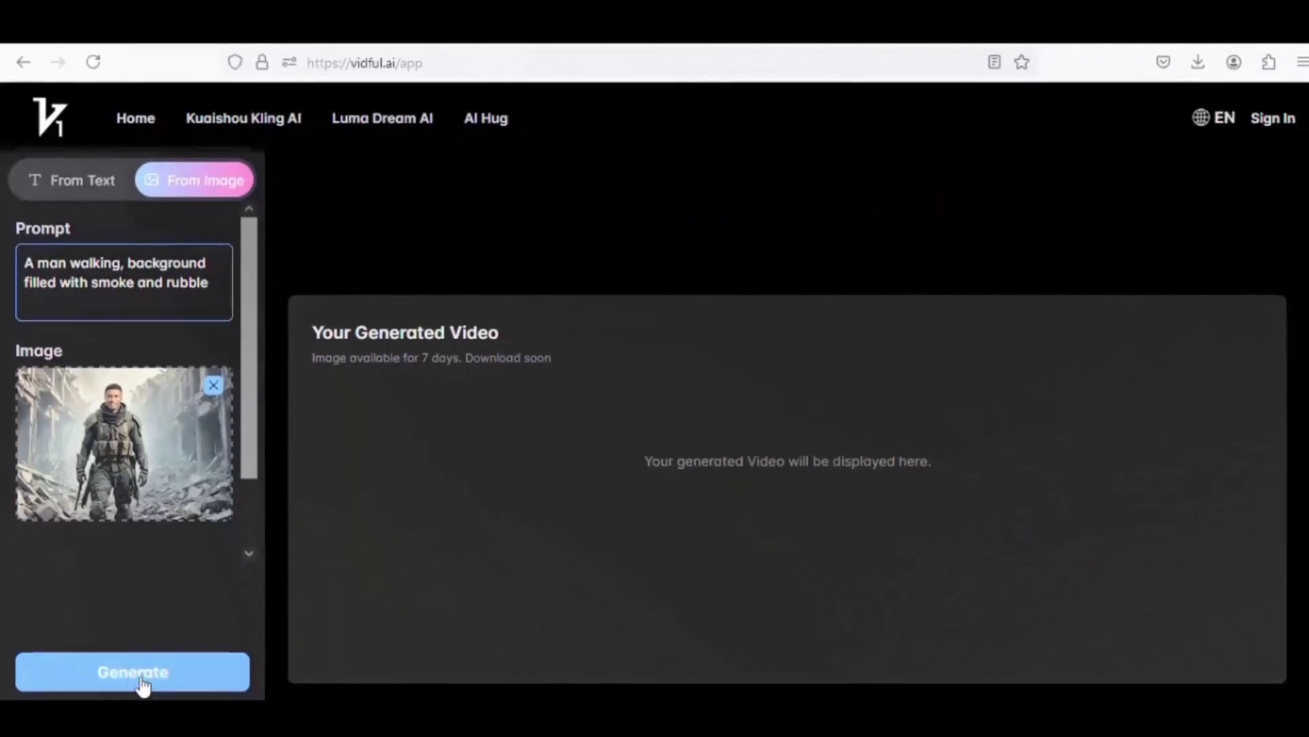
Generate the 5-second soldier walking video and replay the result
{"action": "left_click", "coordinate": [139, 671]}
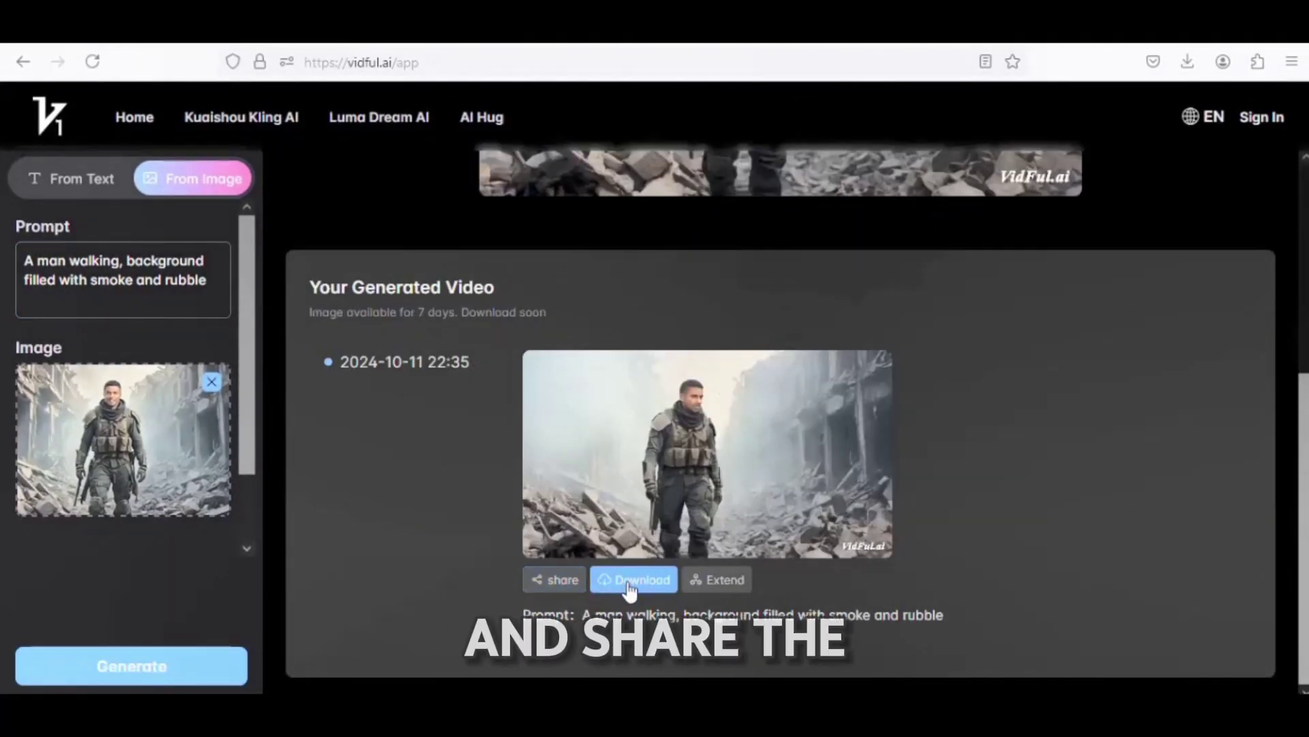
{"action": "mouse_move", "coordinate": [707, 454]}
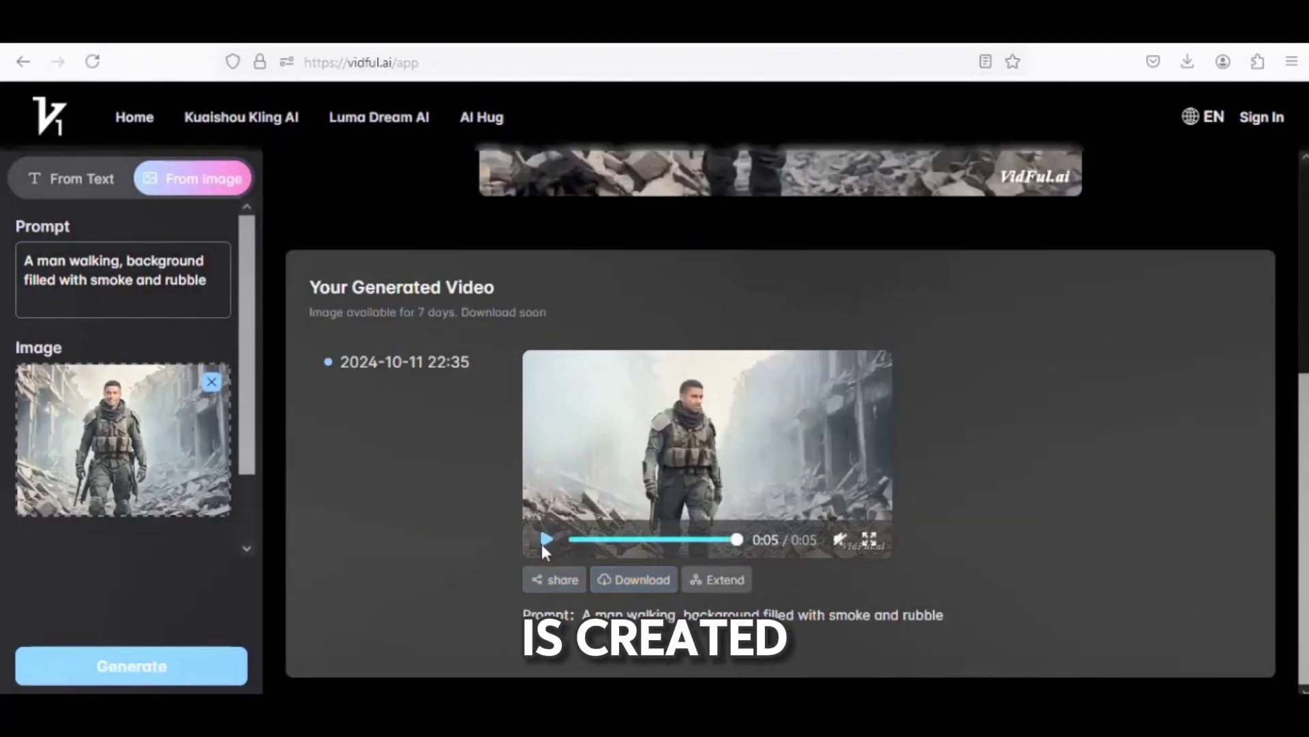
{"action": "left_click", "coordinate": [546, 540]}
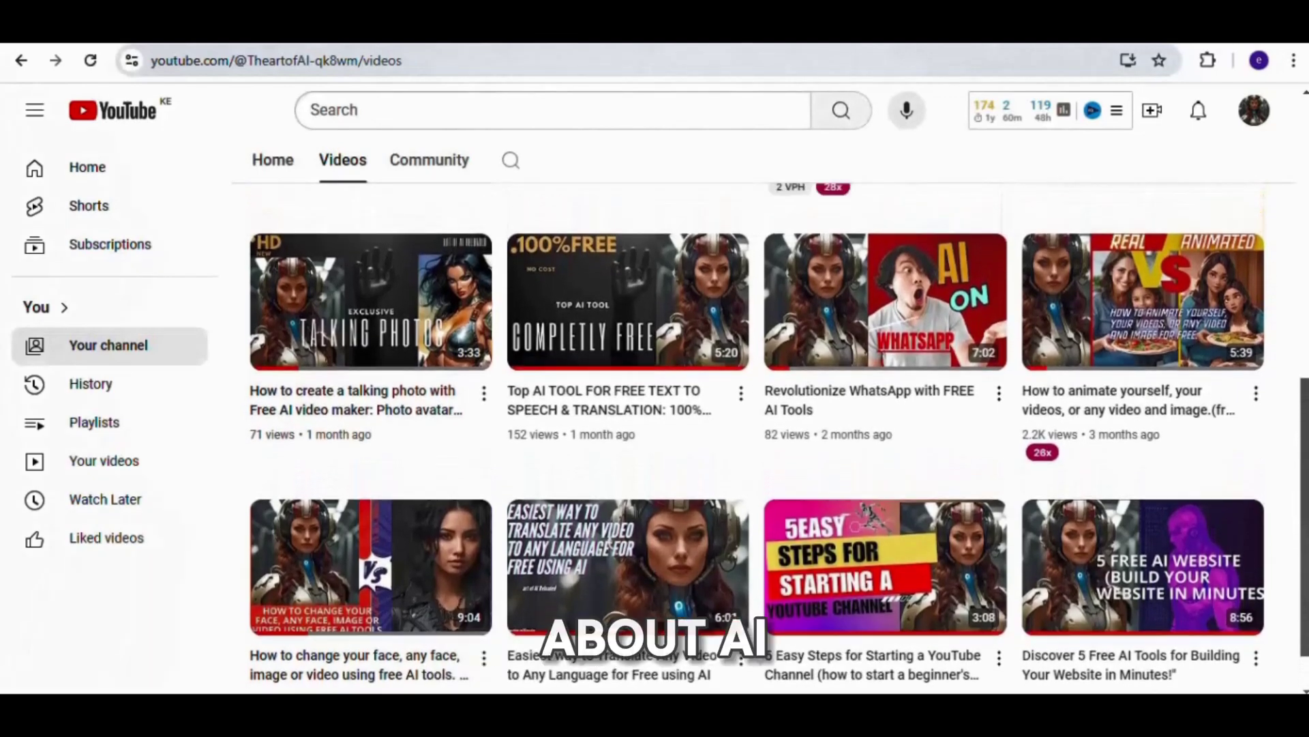
{"action": "scroll", "coordinate": [1285, 393], "scroll_direction": "up", "scroll_amount": 1}
{"action": "scroll", "coordinate": [1286, 391], "scroll_direction": "up", "scroll_amount": 1}
{"action": "scroll", "coordinate": [1286, 392], "scroll_direction": "up", "scroll_amount": 1}
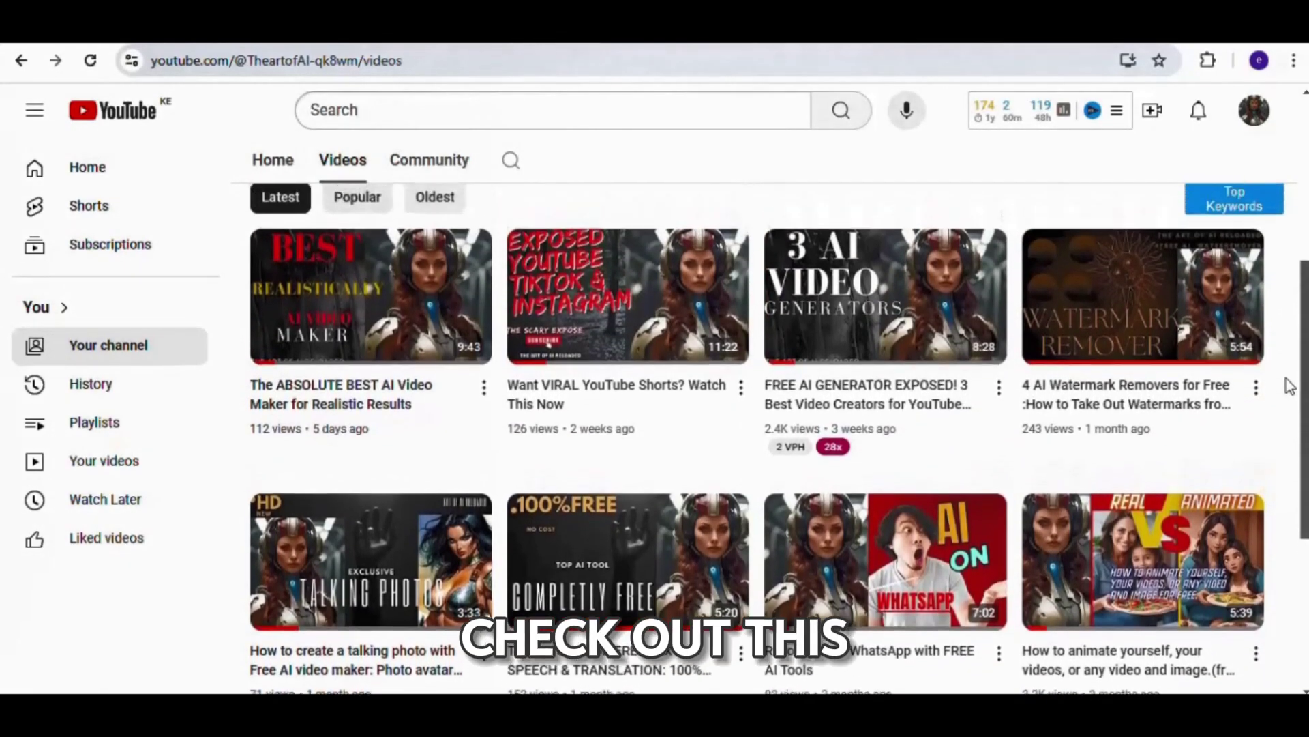